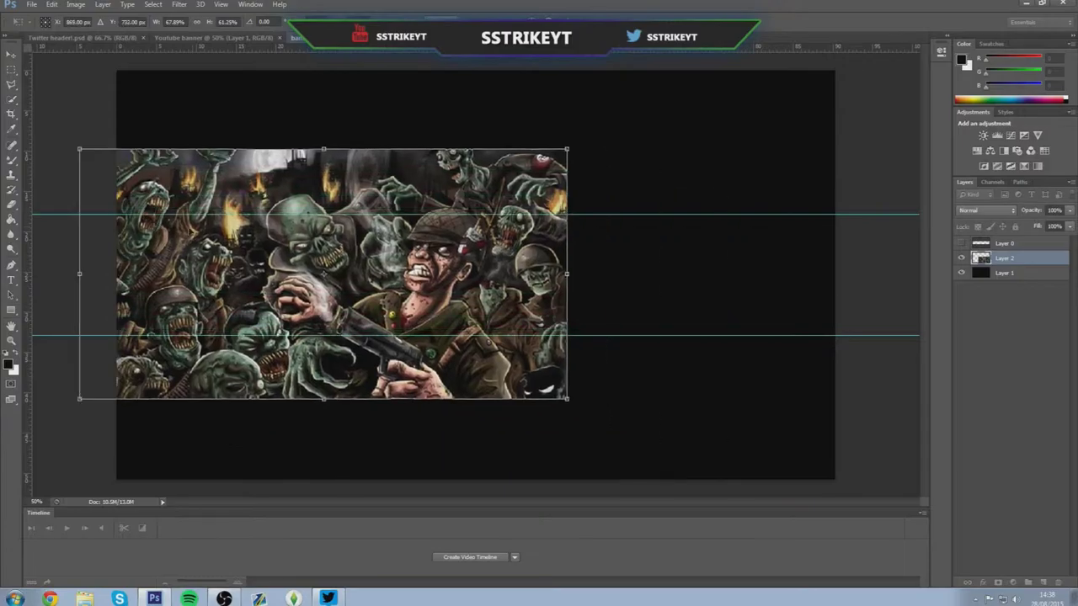
Scale the zombie artwork to fill the canvas and shift it down to a centre of about Y 837.5 px.
left_click_drag(604, 328, 834, 439)
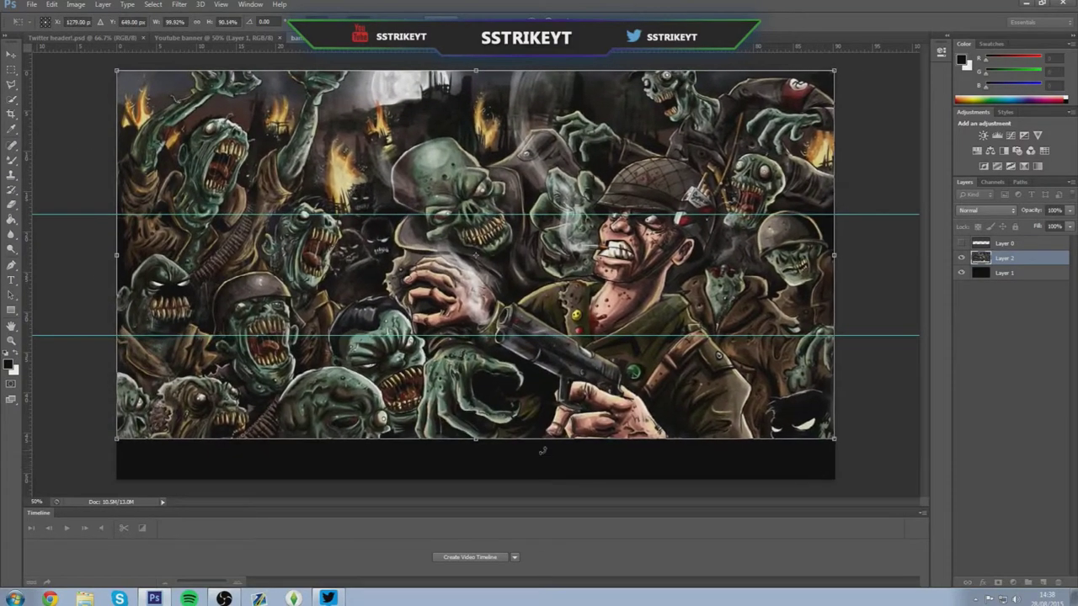
left_click_drag(476, 440, 477, 481)
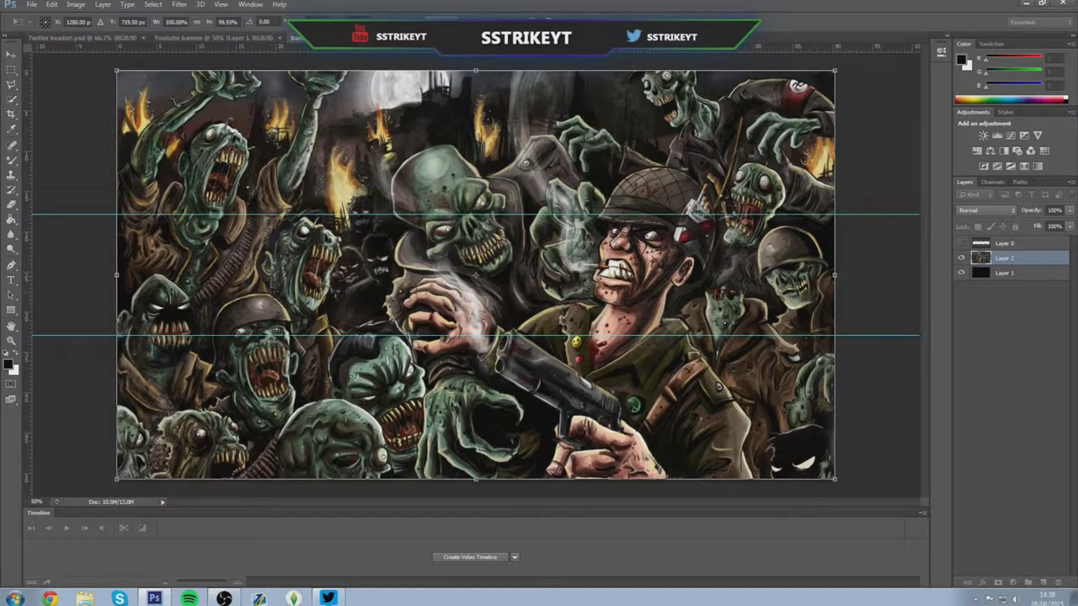
left_click_drag(707, 302, 704, 336)
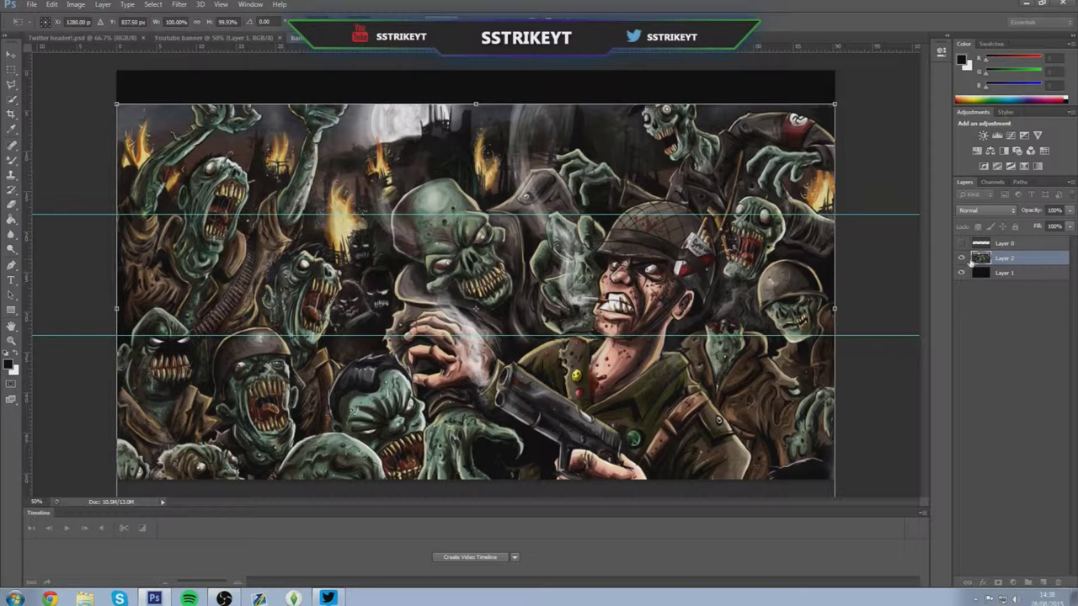
key("Return")
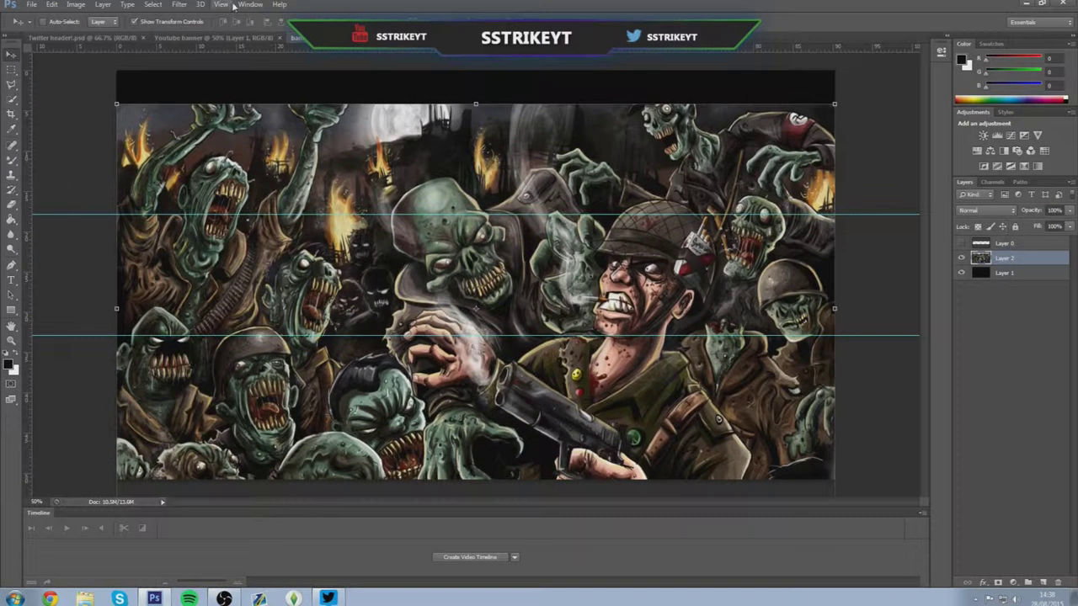
Apply a Black & White adjustment to the zombie artwork and check it against the Layer 0 overlay.
left_click(103, 5)
mouse_move(93, 33)
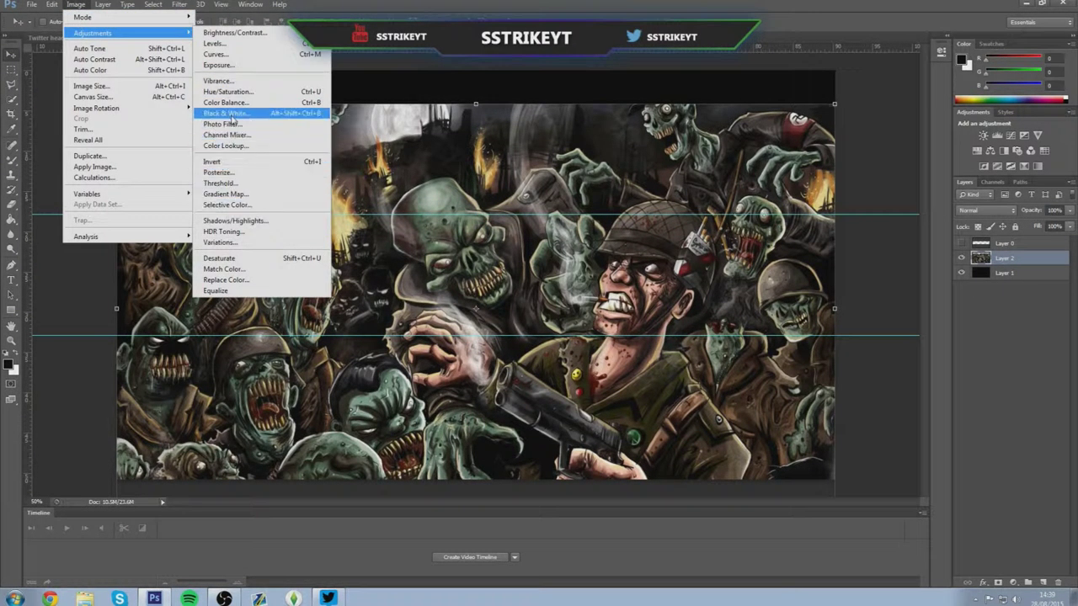
left_click(234, 117)
key("Return")
left_click(982, 244)
left_click(961, 244)
left_click(961, 244)
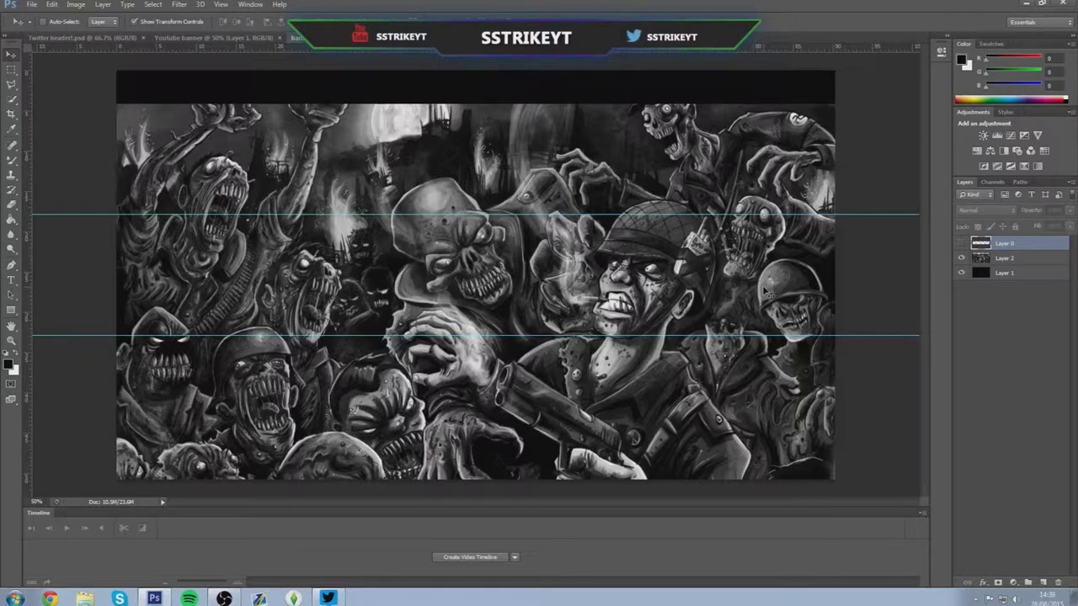
Copy Layer 1 copy 6 from the Twitter header document into the banner document and close the header without saving.
left_click(88, 39)
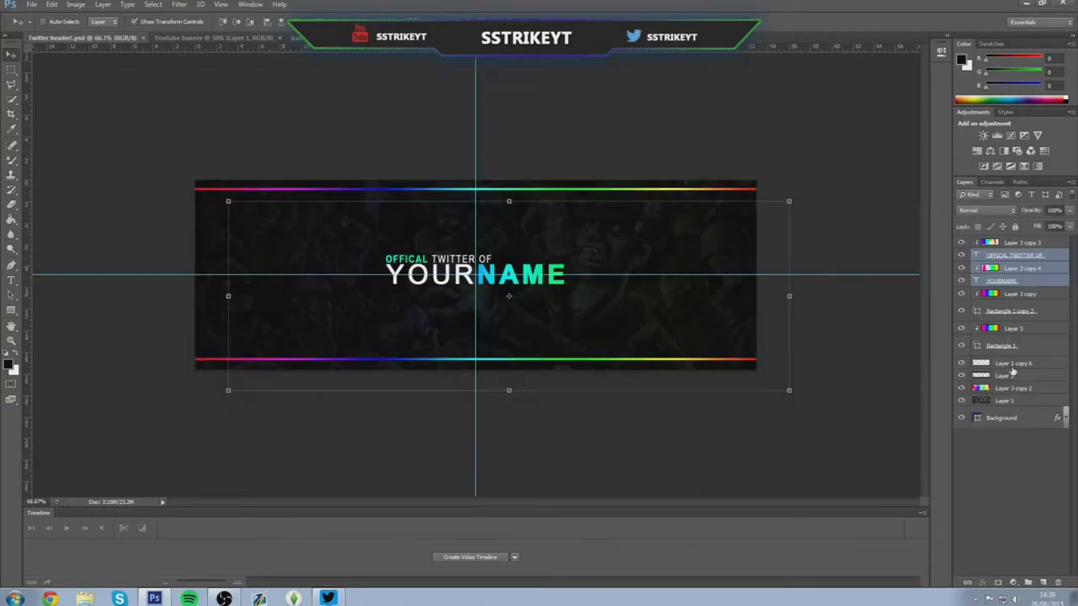
left_click(1012, 367)
left_click(962, 364)
left_click_drag(905, 306, 511, 211)
left_click(511, 207)
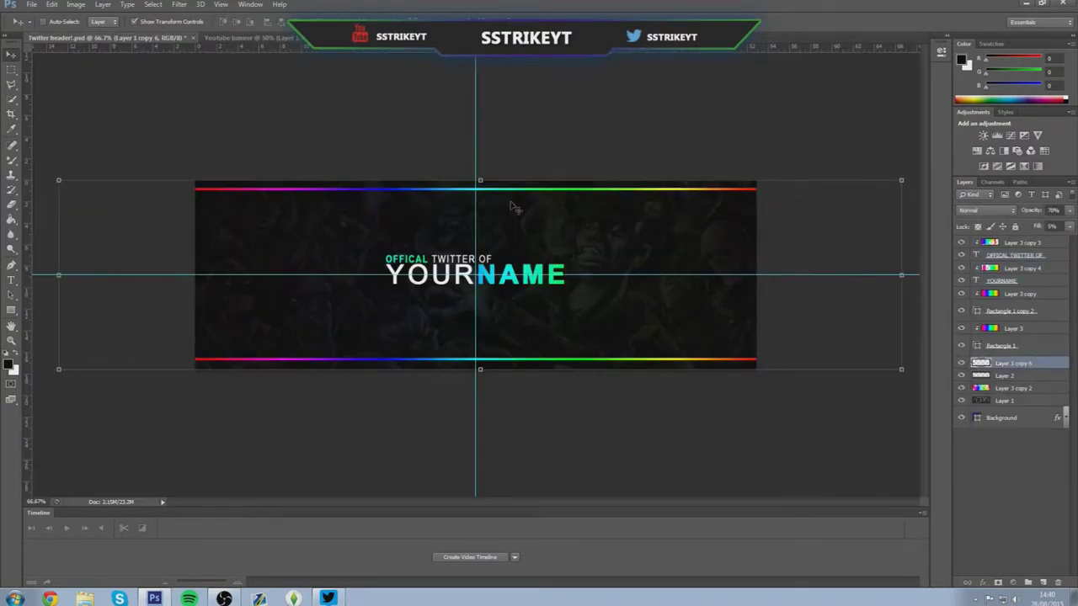
left_click_drag(109, 38, 113, 208)
left_click_drag(1013, 364, 695, 298)
left_click(566, 203)
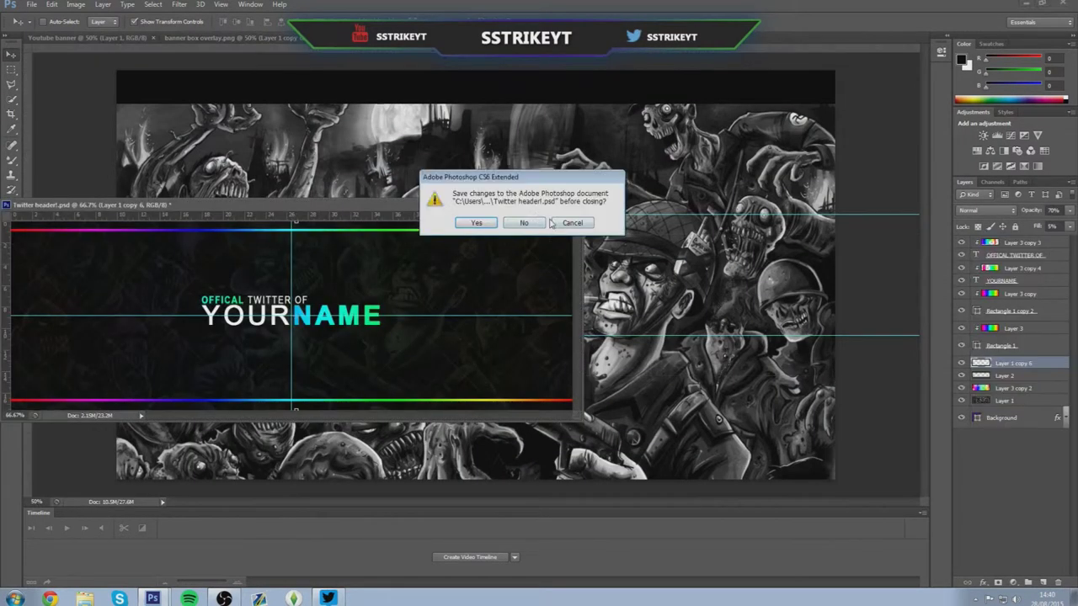
left_click(524, 221)
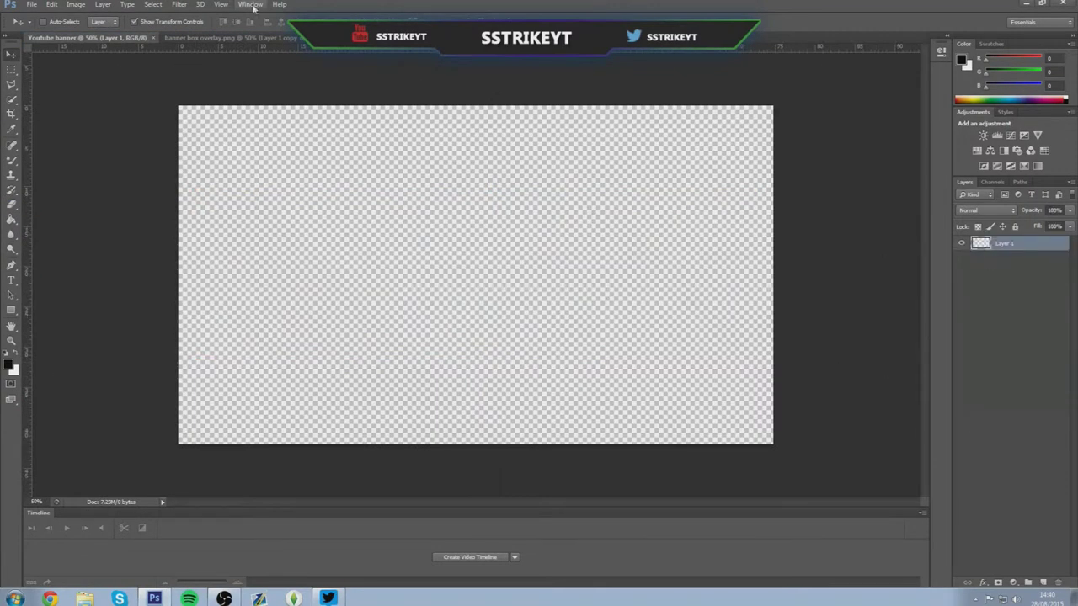
Scale Layer 1 copy 6 to about 113.6% so it spans the canvas width, positioned over the band between the guides.
left_click(251, 38)
mouse_move(249, 263)
left_mouse_down()
mouse_move(239, 262)
mouse_move(248, 270)
left_mouse_up()
left_click_drag(747, 198, 830, 163)
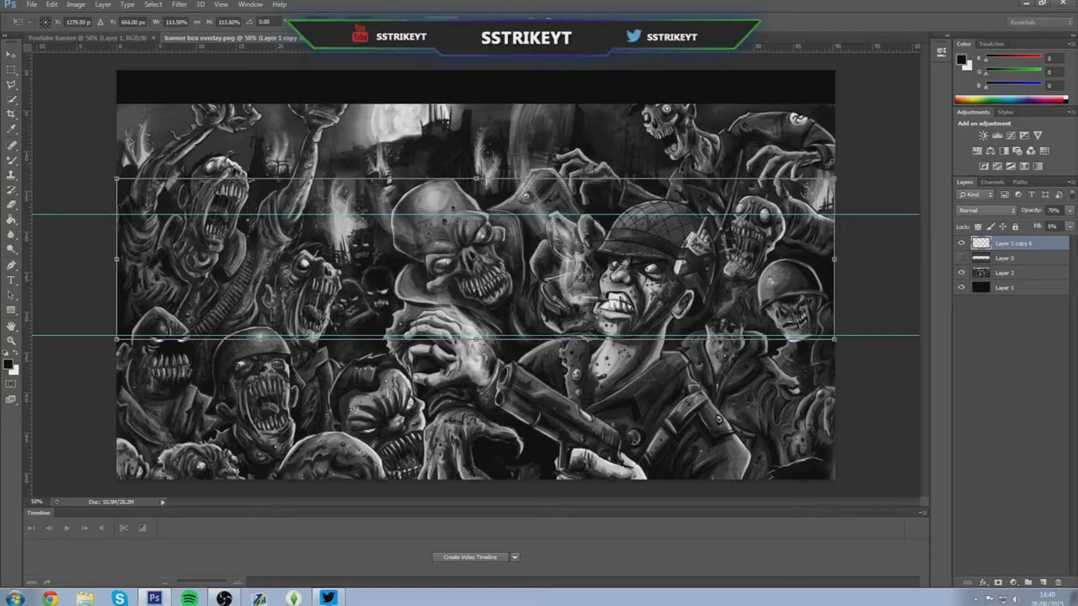
left_click_drag(571, 285, 571, 295)
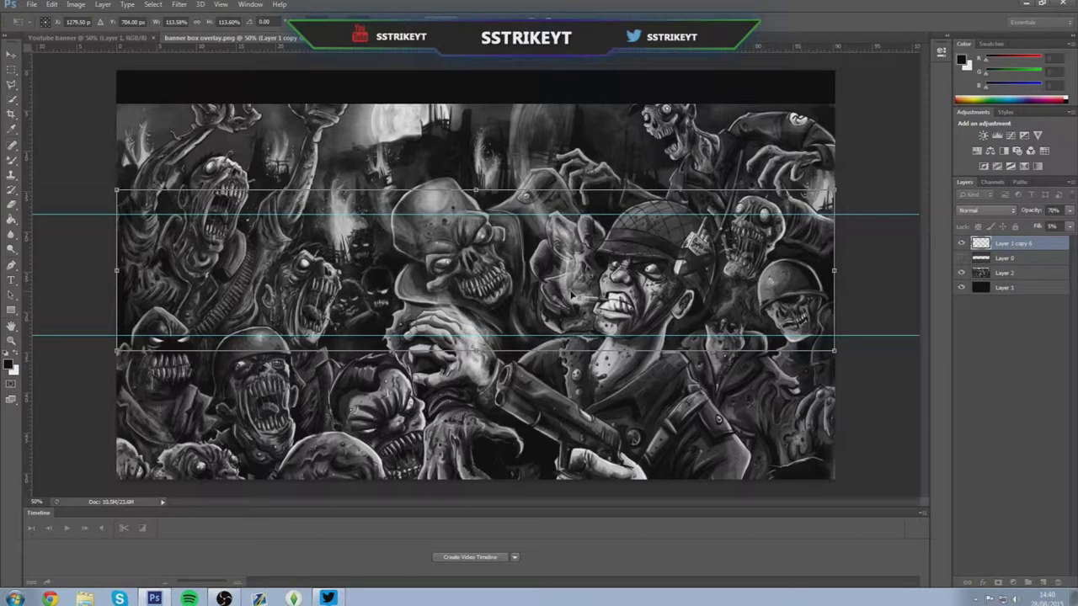
key("Return")
Add a new layer directly beneath Layer 0 and check its place against the Layer 0 overlay.
left_click(1043, 583)
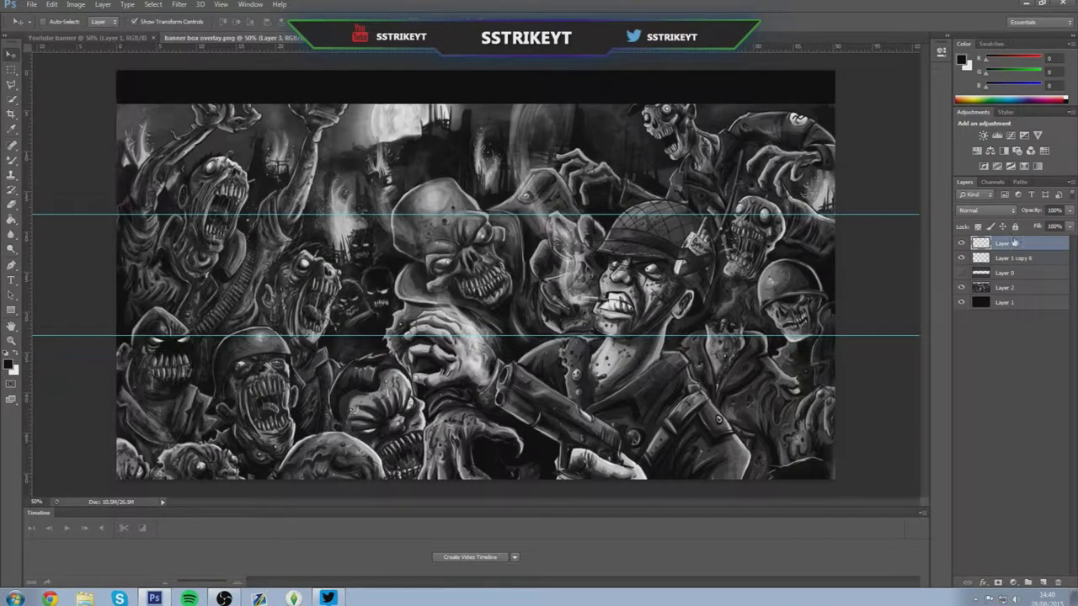
left_click_drag(1003, 241, 1012, 236)
left_click(996, 325)
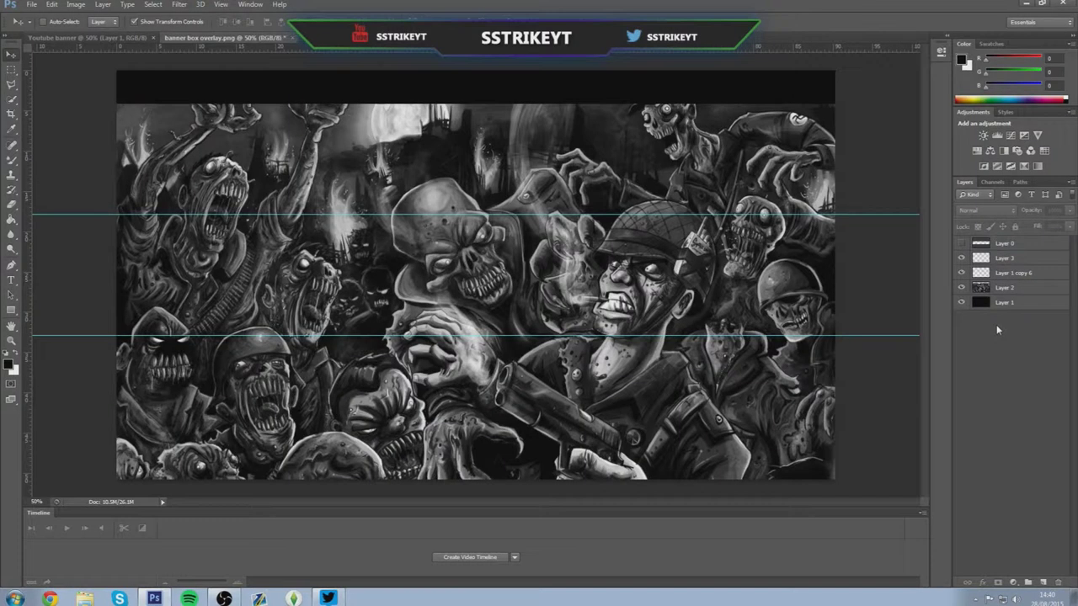
left_click(961, 244)
left_click(961, 244)
left_click(992, 259)
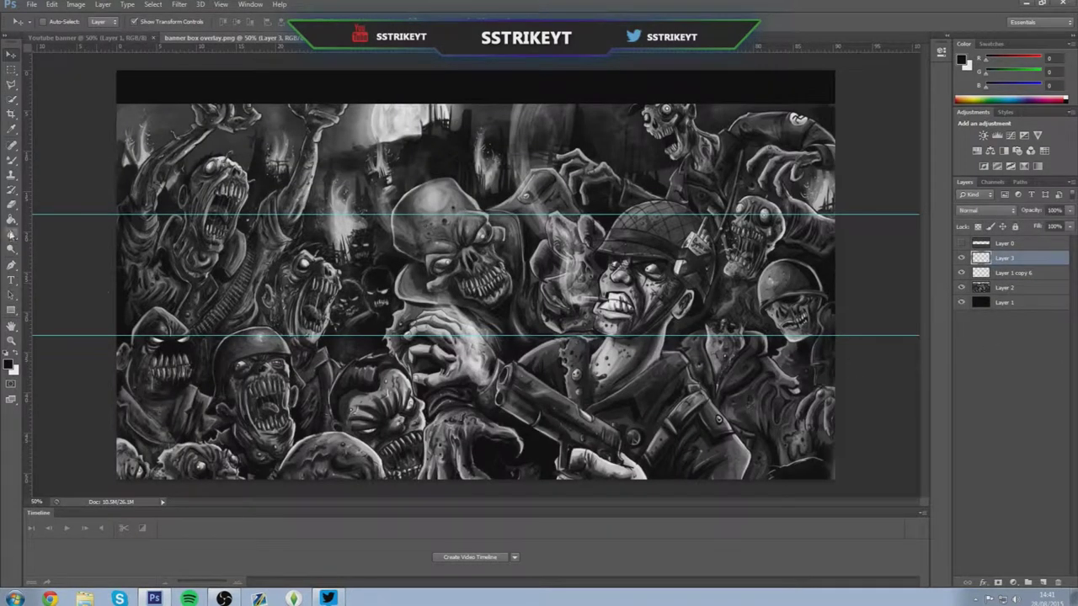
Fill Layer 3 with black at reduced opacity to darken the artwork, and place it beneath Layer 1 copy 6.
left_click(11, 220)
left_click(710, 334)
mouse_move(1069, 210)
left_mouse_down()
mouse_move(1024, 224)
mouse_move(1071, 224)
mouse_move(1027, 239)
mouse_move(1052, 240)
mouse_move(1033, 240)
mouse_move(1052, 239)
mouse_move(1009, 265)
mouse_move(1008, 282)
left_mouse_up()
left_click(1034, 327)
left_click(1012, 260)
left_click(1069, 225)
left_click(1052, 396)
Add a new layer above Layer 3 and paint soft black strips across the canvas along both guides with a 150 px brush.
left_click(1042, 583)
left_click(12, 160)
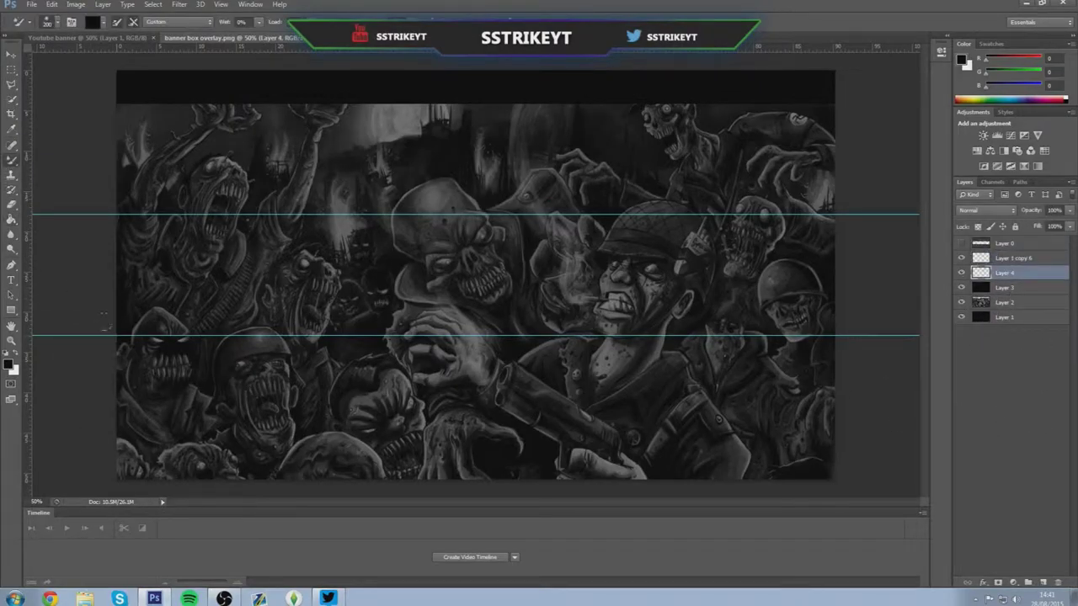
left_click_drag(109, 327, 869, 315)
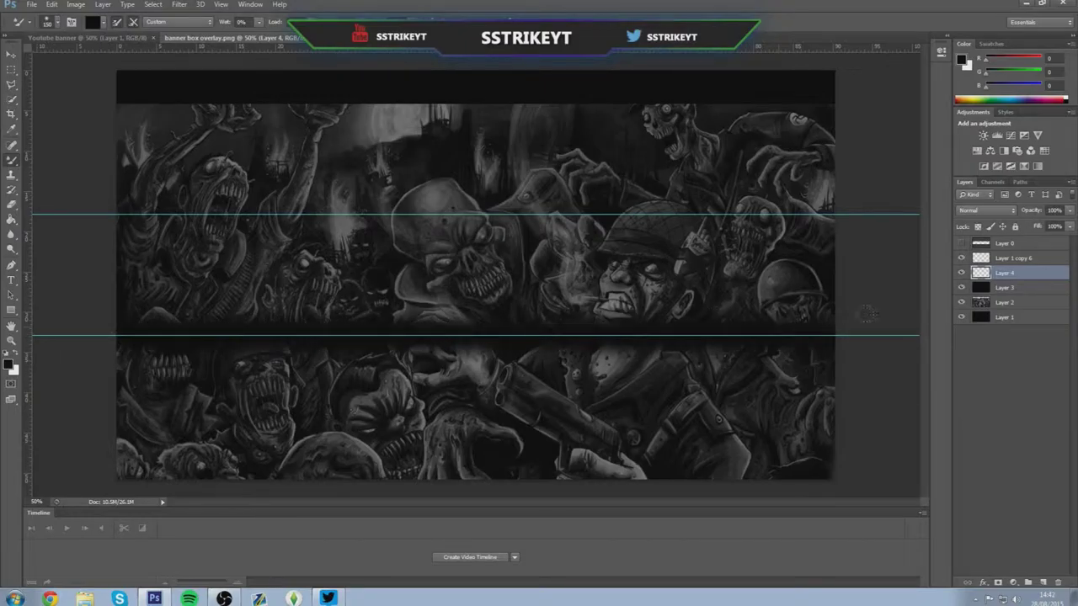
left_click_drag(830, 212, 51, 208)
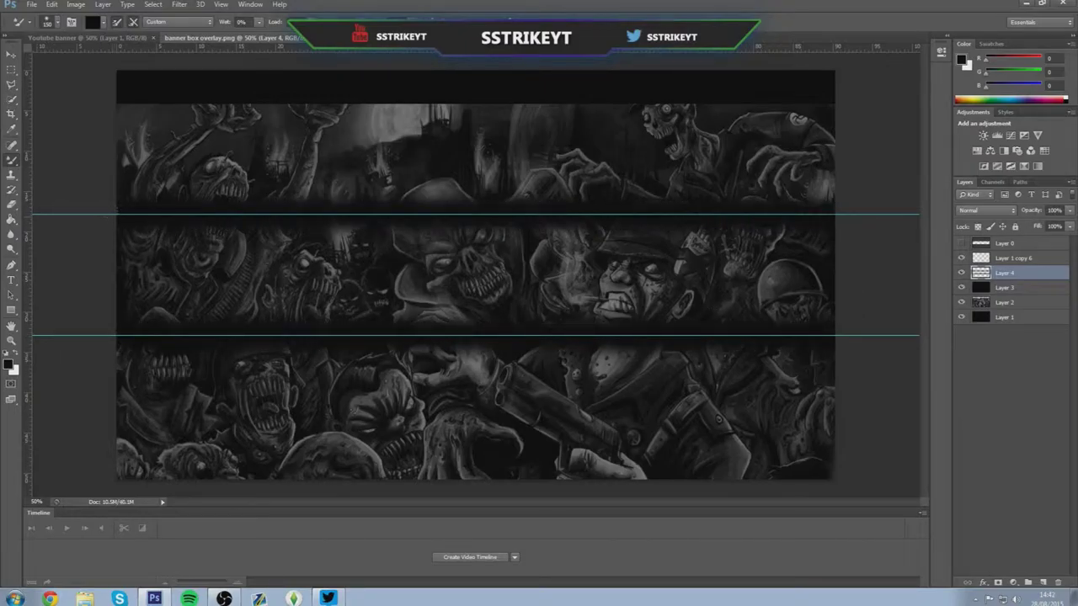
key("ctrl+z")
left_click_drag(835, 214, 134, 212)
left_click(961, 328)
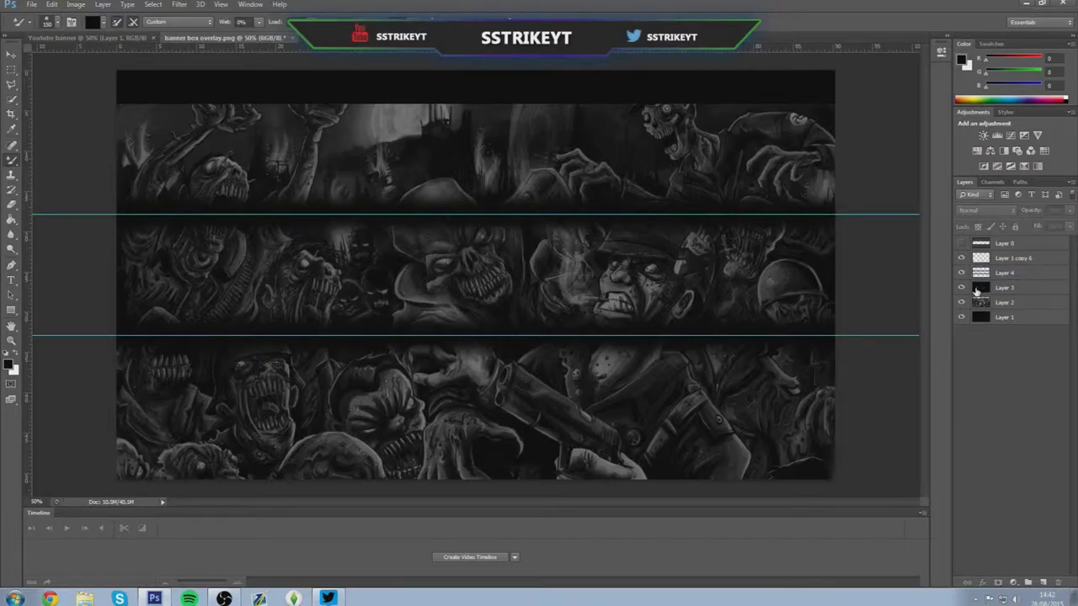
Draw a thin full-width rectangle on a layer beneath Layer 0, just above the lower guide, and colour it ffffff.
left_click(1043, 582)
left_click_drag(1016, 247, 1005, 279)
key("ctrl+bracketright")
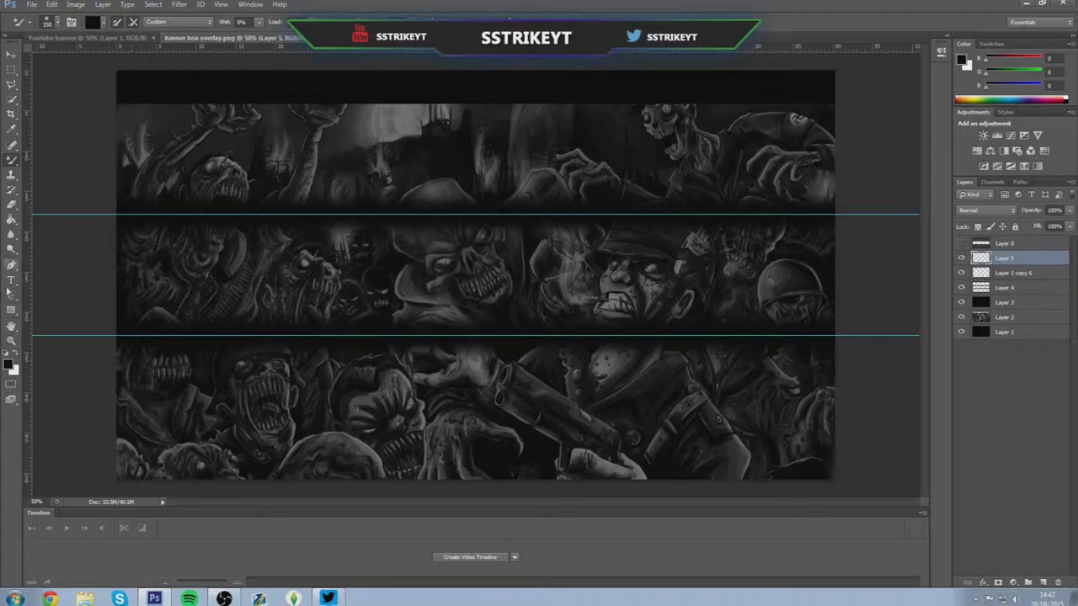
left_click_drag(11, 309, 844, 321)
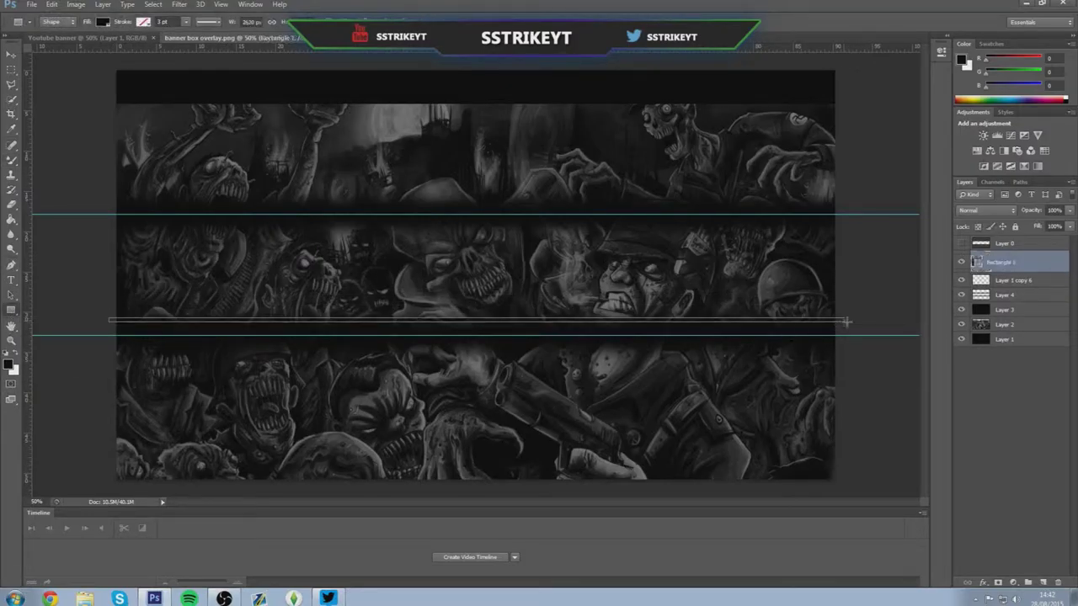
double_click(978, 263)
type("ffffff")
left_click(665, 284)
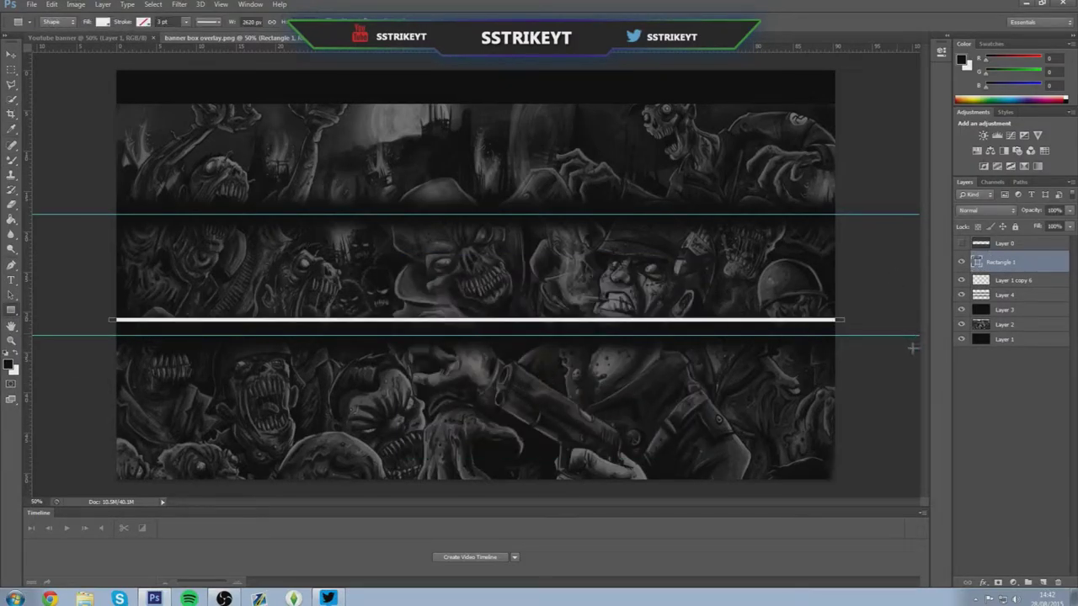
Add a new layer above Rectangle 1 and fill it with a horizontal rainbow gradient spanning the canvas width.
left_click(1043, 582)
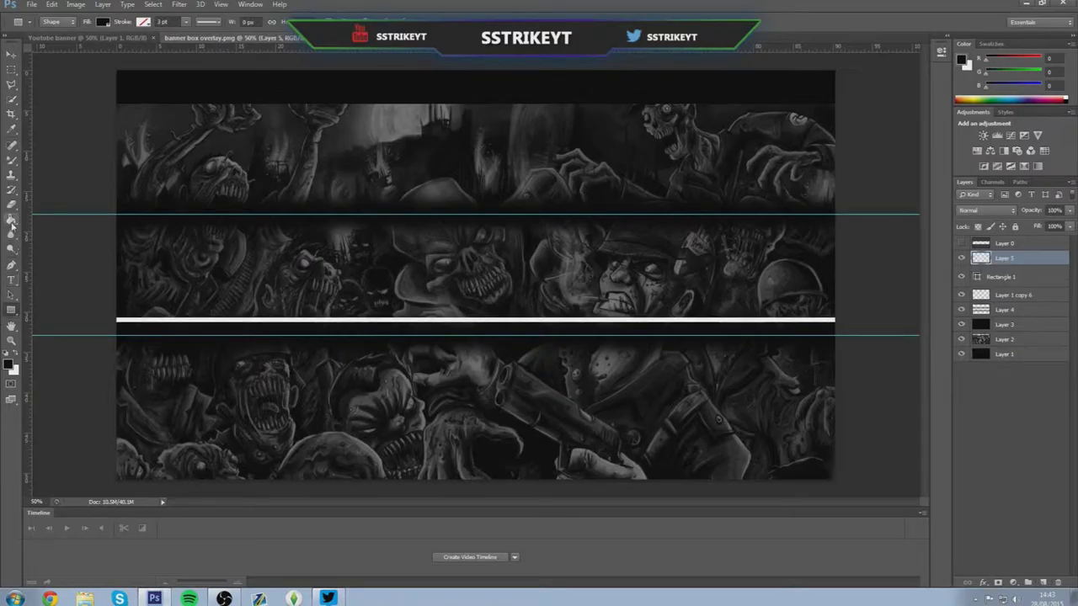
left_click(9, 366)
left_click(665, 282)
key("alt+BackSpace")
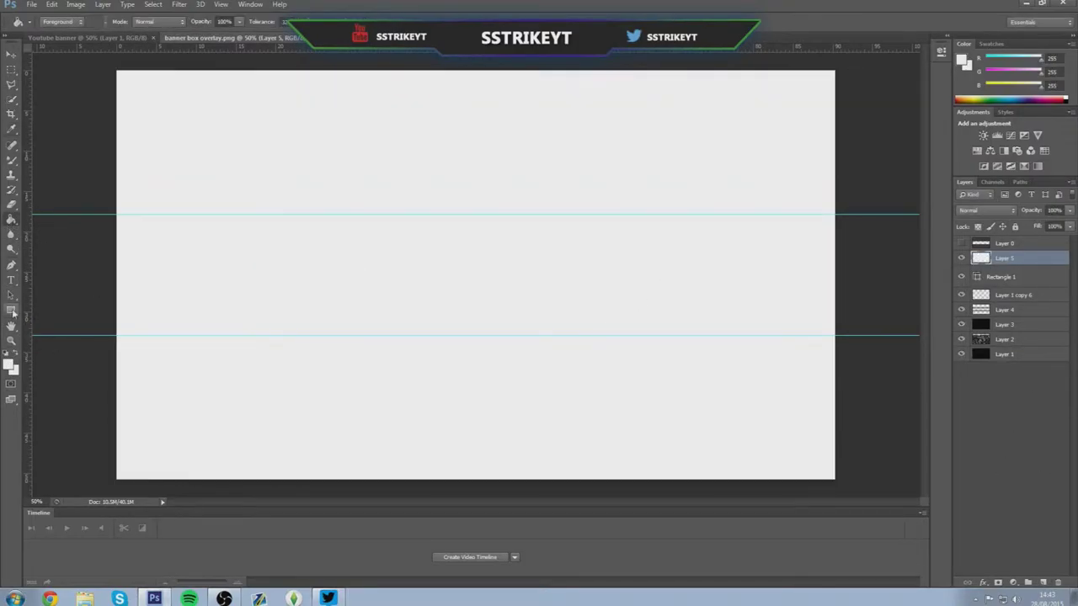
key("z")
left_click(41, 203, "alt")
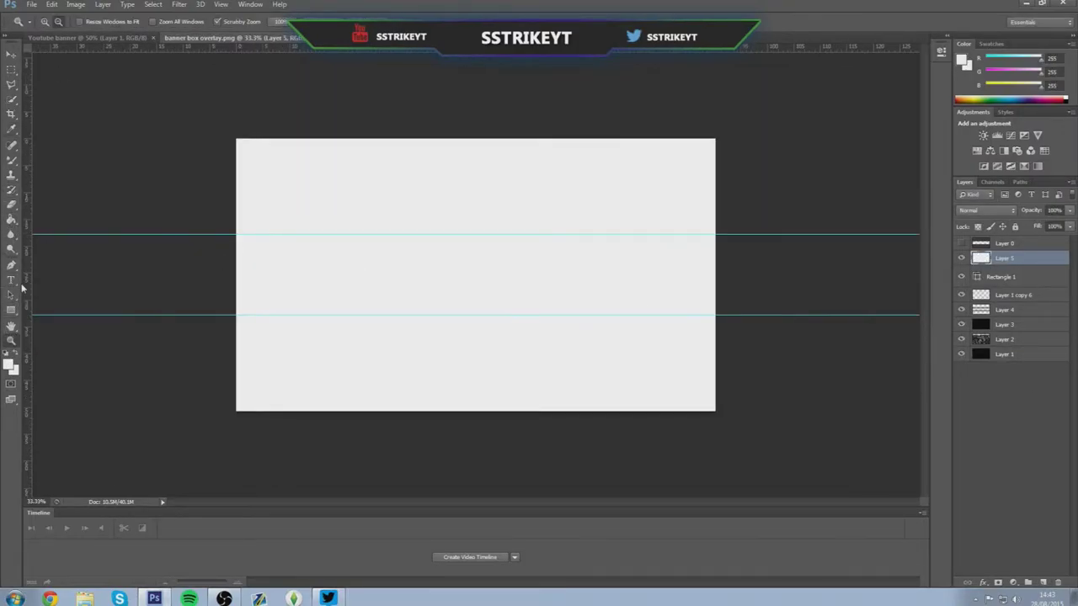
left_click_drag(11, 219, 51, 220)
left_click_drag(237, 271, 718, 271)
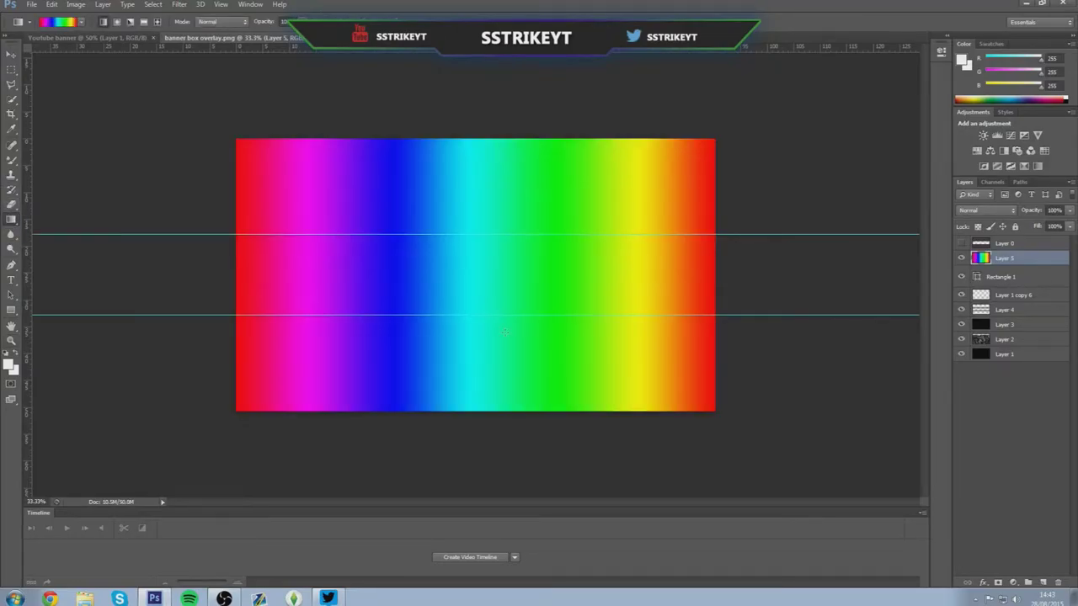
Clip the Layer 5 rainbow gradient to the Rectangle 1 line with a clipping mask.
right_click(984, 260)
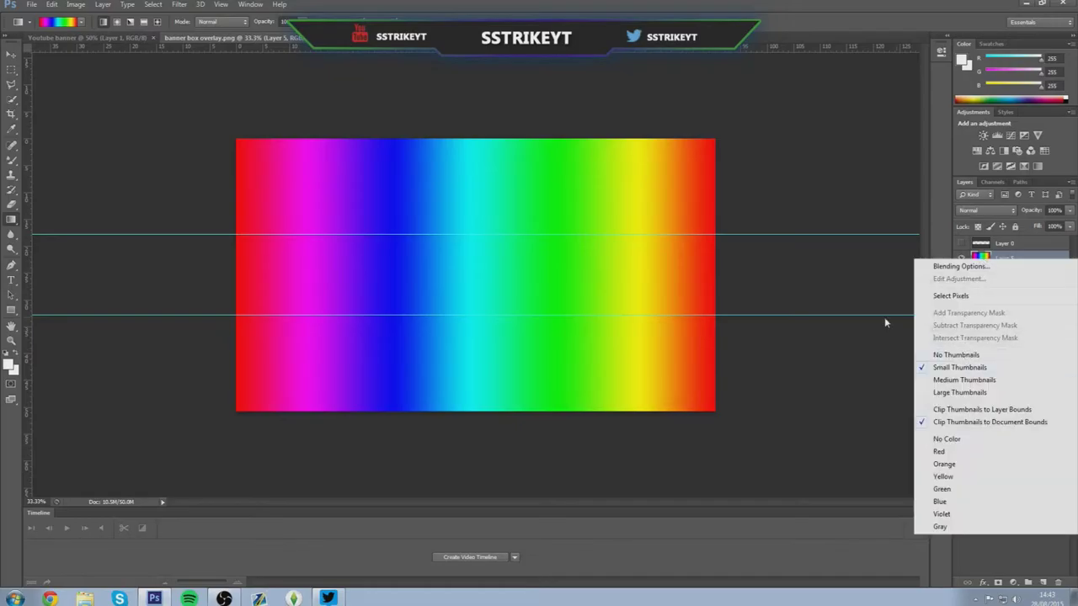
left_click(884, 317)
left_click(1003, 270)
right_click(1003, 260)
left_click(891, 290)
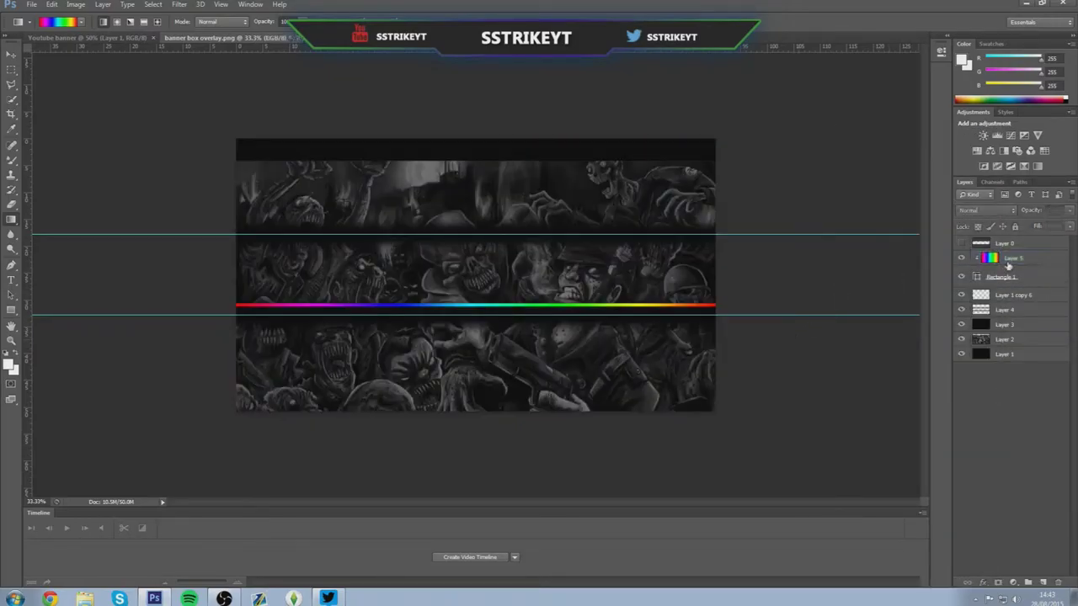
Duplicate Layer 5 and Rectangle 1, and stack the copies as a pair beneath Layer 0.
right_click(1016, 258)
left_click(884, 168)
key("Return")
left_click_drag(1013, 243, 1002, 266)
right_click(1011, 292)
left_click(885, 166)
key("Return")
left_click_drag(1000, 243, 997, 263)
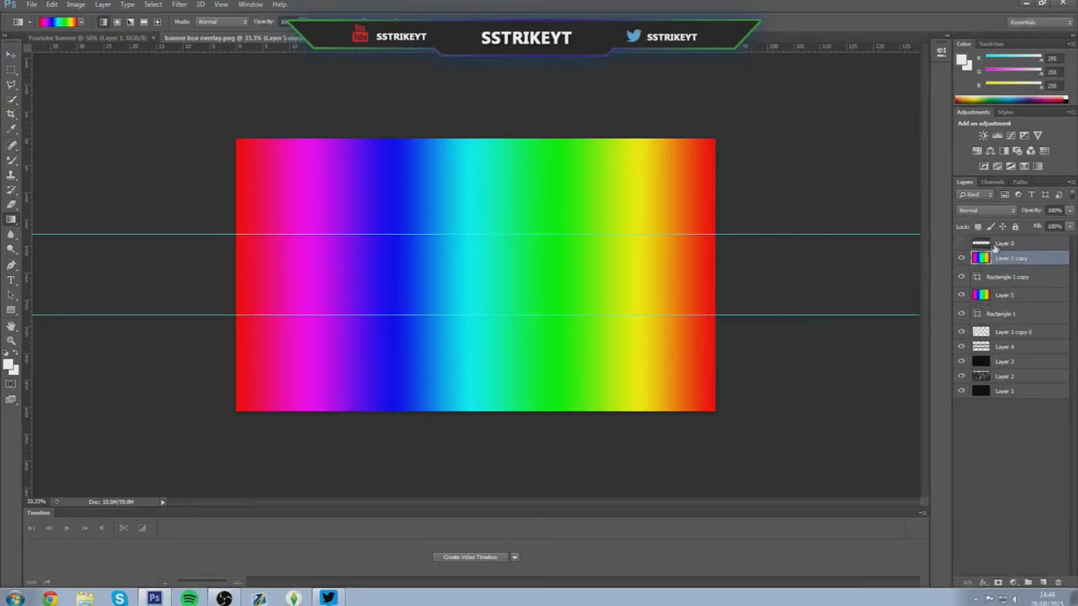
Move the Rectangle 1 copy line up to just below the upper guide.
left_click(988, 280)
key("v")
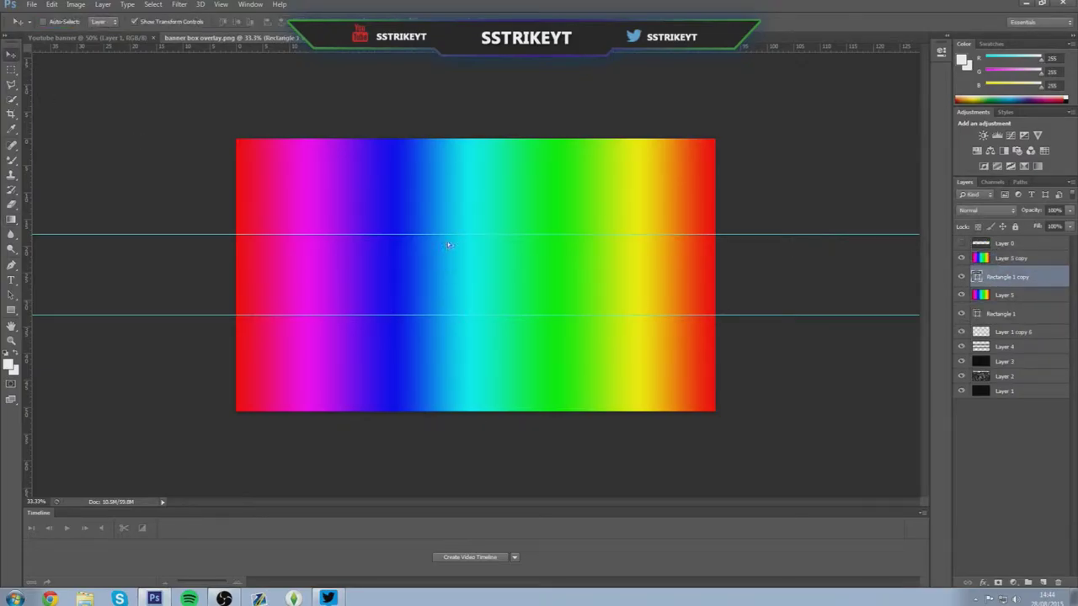
key("ctrl+t")
Try to clip the Layer 5 copy gradient to the Rectangle 1 copy line.
right_click(999, 258)
left_click(895, 293)
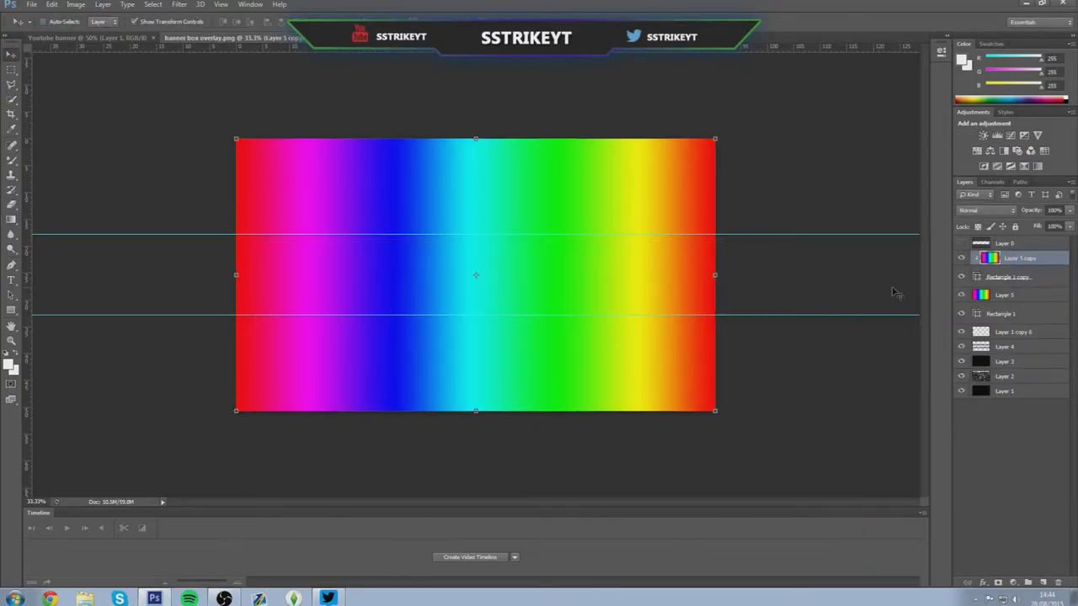
left_click(988, 278)
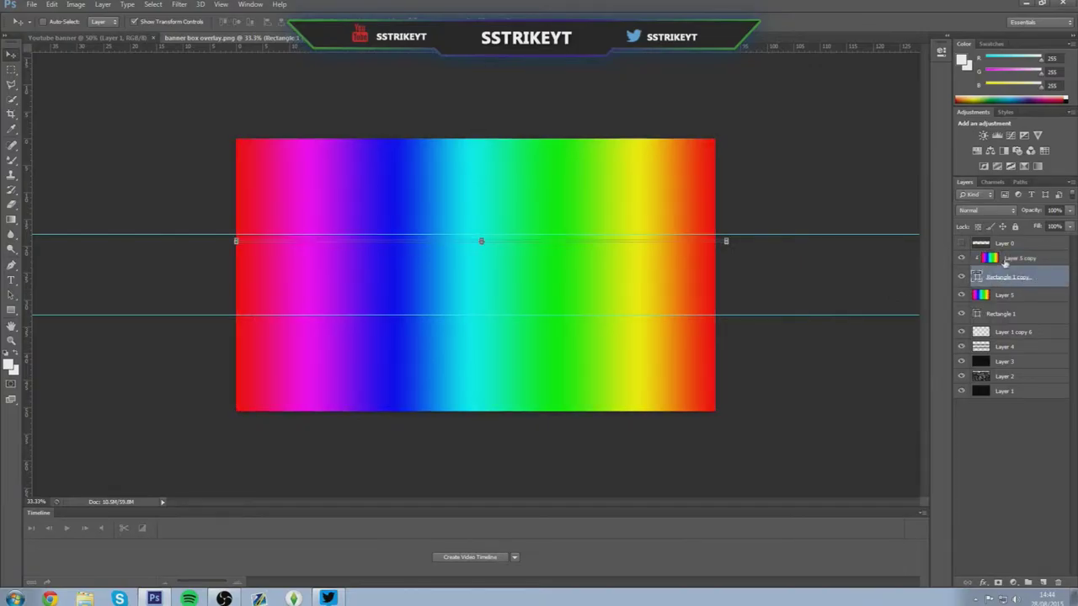
left_click(1005, 297)
left_click(998, 259)
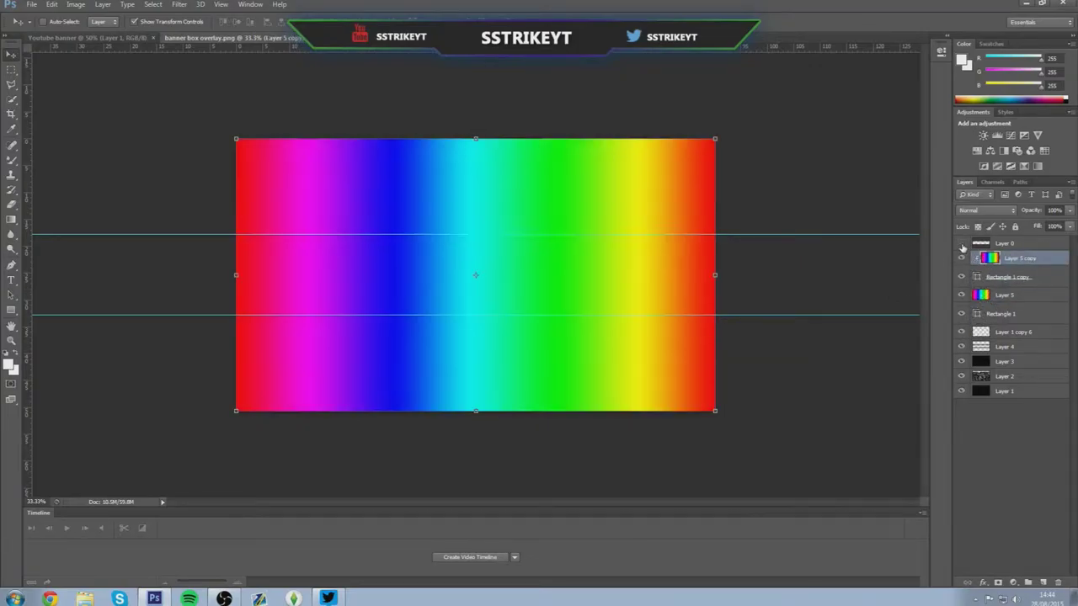
right_click(1003, 260)
left_click(896, 294)
Clip the Layer 5 gradient to Rectangle 1 again with a clipping mask.
right_click(981, 295)
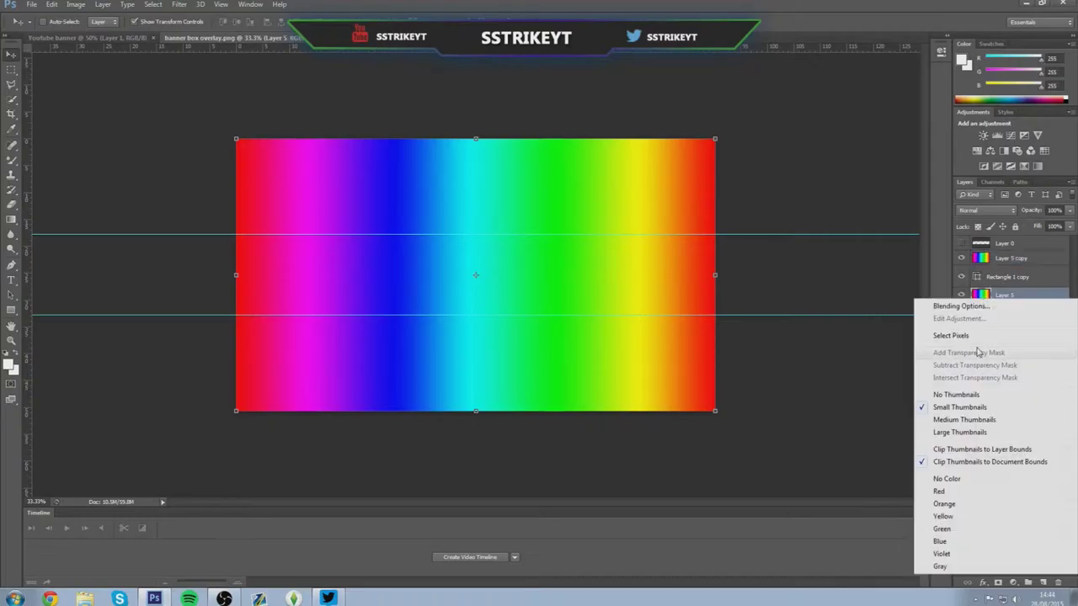
left_click(888, 352)
left_click(1002, 312)
right_click(1003, 296)
left_click(920, 290)
Clip the Layer 5 copy gradient to the Rectangle 1 copy line with a clipping mask.
right_click(987, 259)
left_click(898, 276)
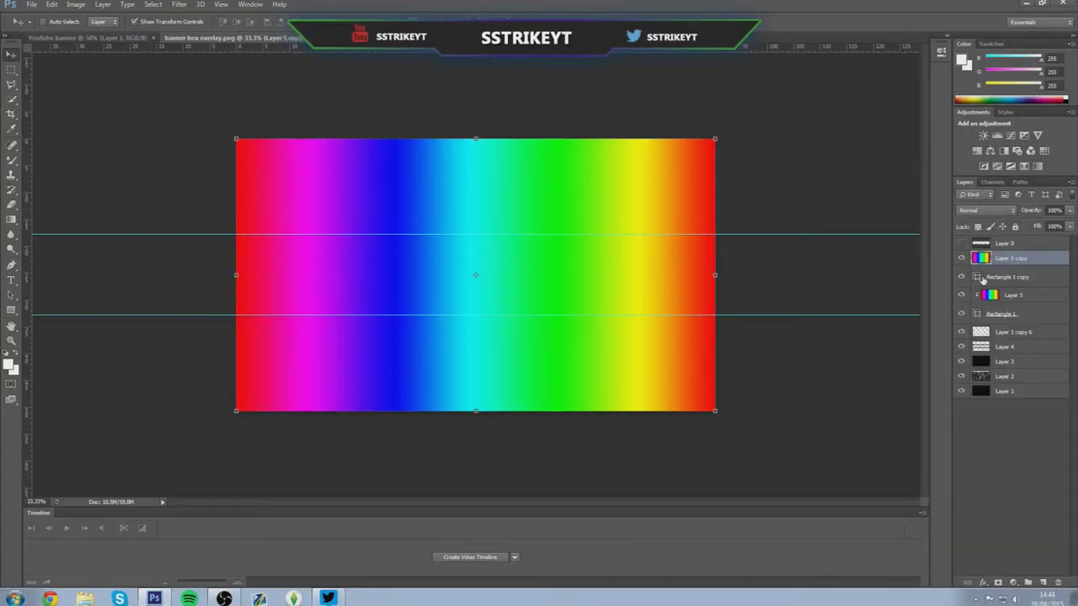
right_click(983, 258)
left_click(910, 326)
left_click(1002, 277)
right_click(1000, 260)
left_click(897, 295)
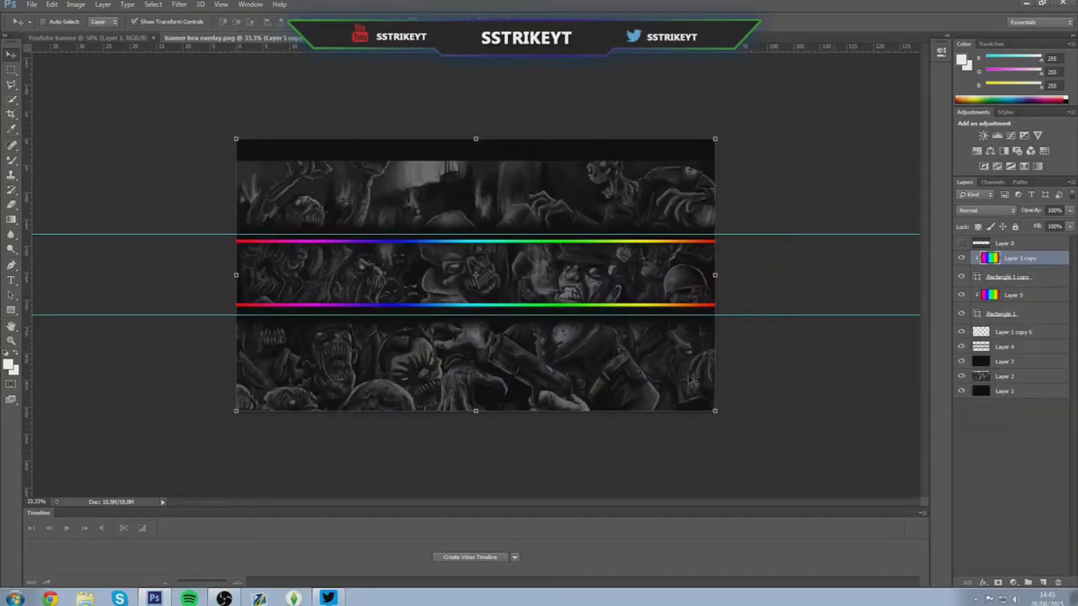
Transform the Rectangle 1 line below the central artwork, making it thinner and placing it closer to the lower guide.
left_click(11, 341)
left_click(45, 22)
left_click(469, 346)
left_click(469, 346)
left_click(1000, 312)
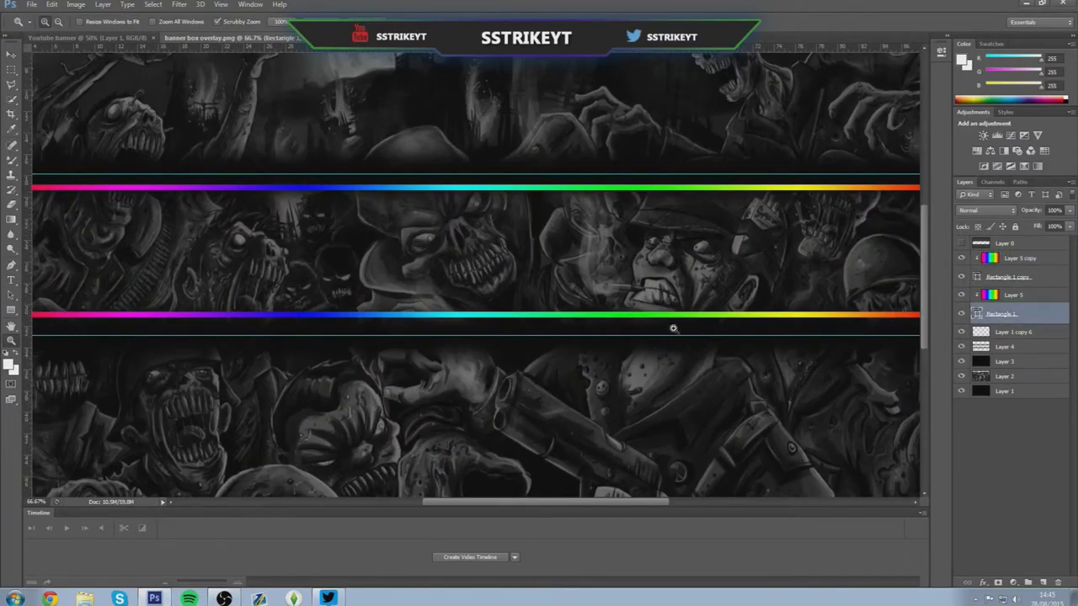
key("ctrl+t")
left_click_drag(458, 315, 467, 322)
key("Return")
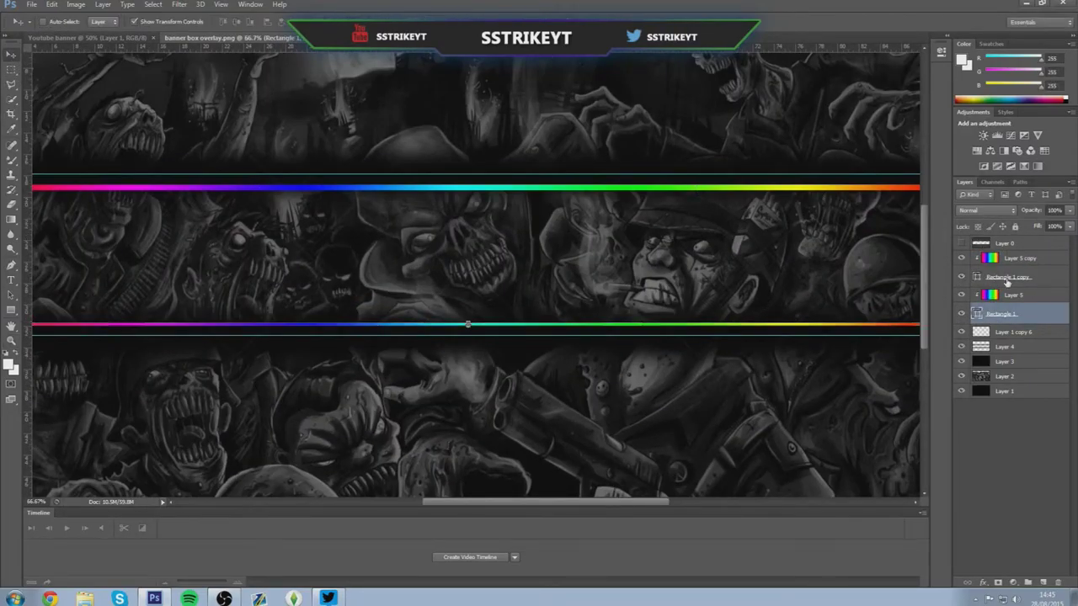
Make the Rectangle 1 copy line thinner, matching the lower line, and place it closer to the upper guide.
left_click(1007, 279)
left_click_drag(488, 190, 480, 183)
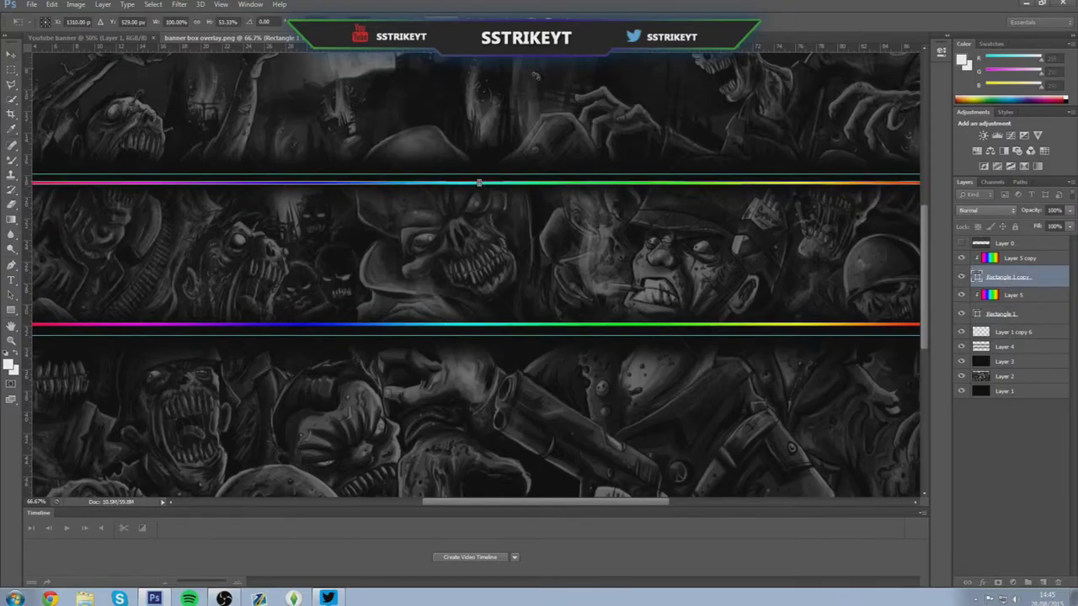
key("Return")
Duplicate the Layer 5 copy gradient and place the duplicate directly beneath Layer 3, above the Layer 2 artwork.
key("z")
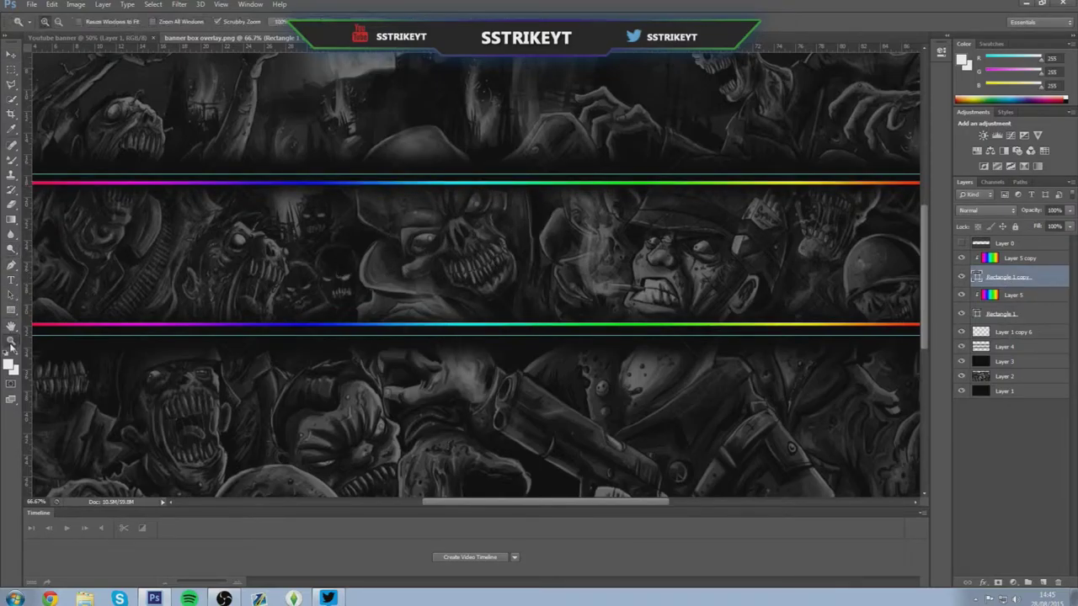
left_click(296, 207, "alt")
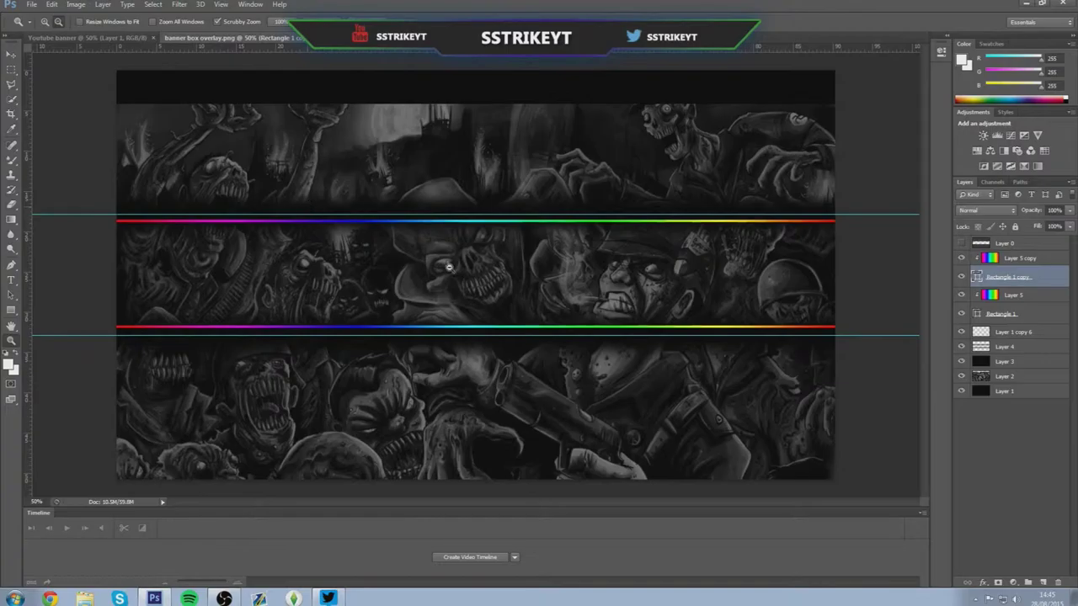
right_click(989, 259)
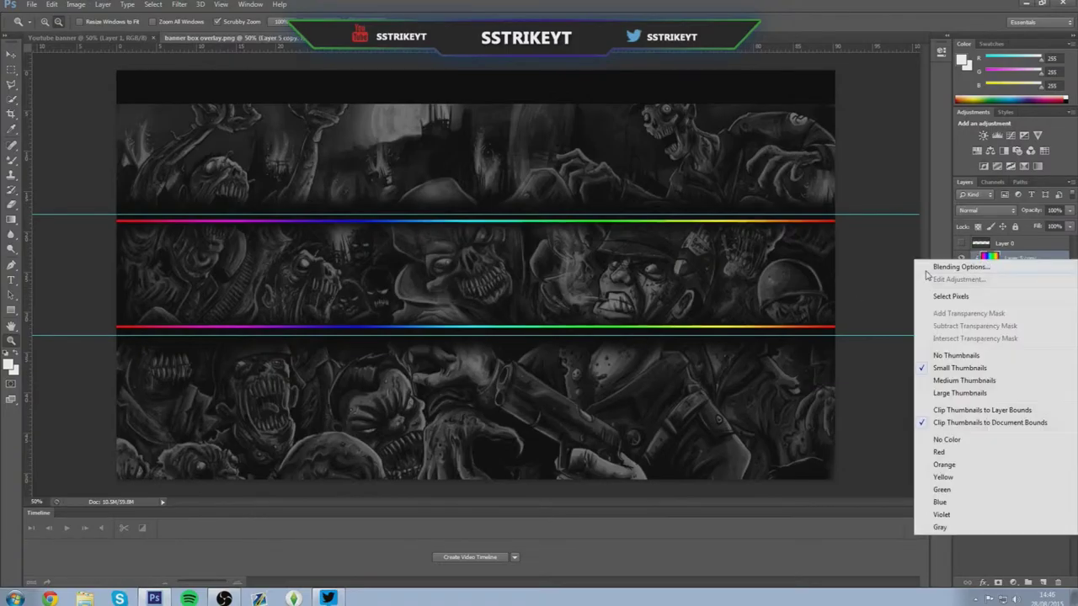
right_click(1013, 258)
left_click(894, 174)
key("Return")
left_click_drag(1002, 256, 1007, 384)
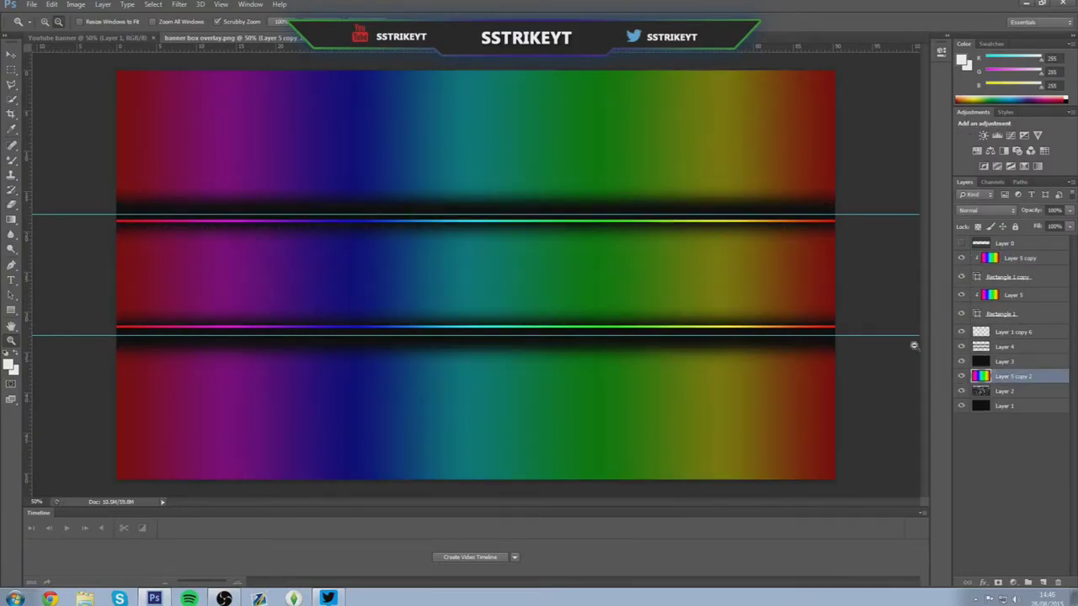
Set the Layer 5 copy 2 gradient to 15% fill and 30% opacity.
left_click(1069, 227)
left_click_drag(1068, 241, 1030, 229)
left_click(1066, 210)
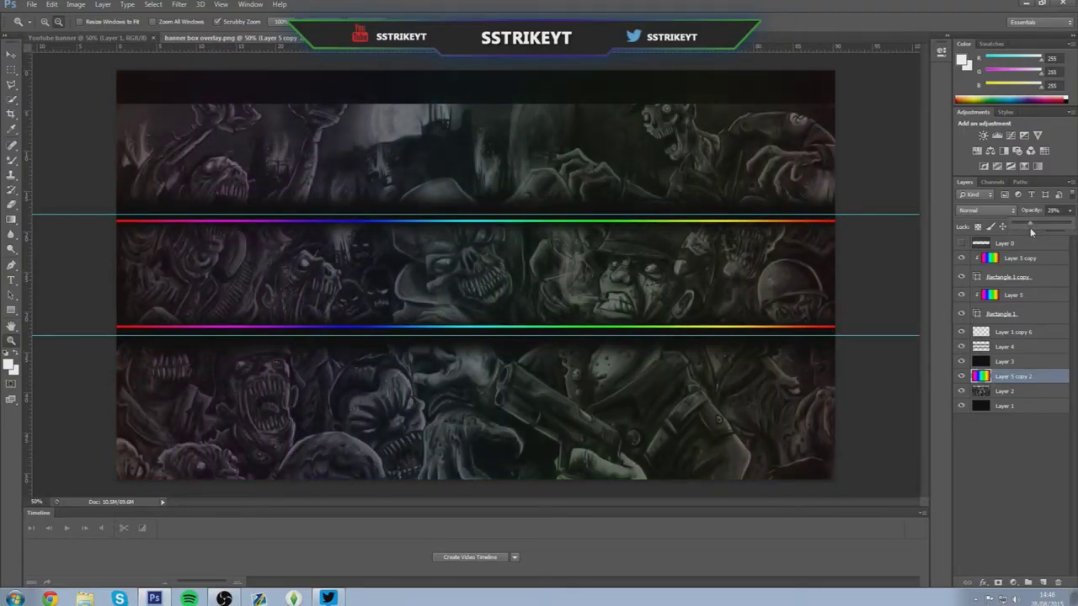
left_click(886, 269)
left_click(46, 21)
left_click(731, 263)
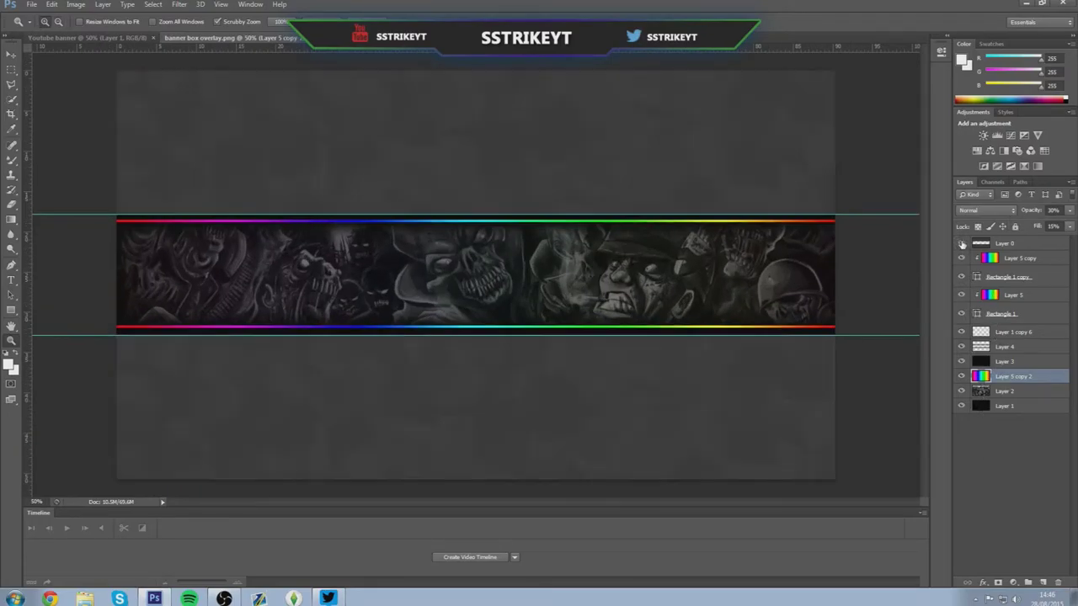
Add a vertical guide at the banner's horizontal centre and draw a text box inside the central band.
key("t")
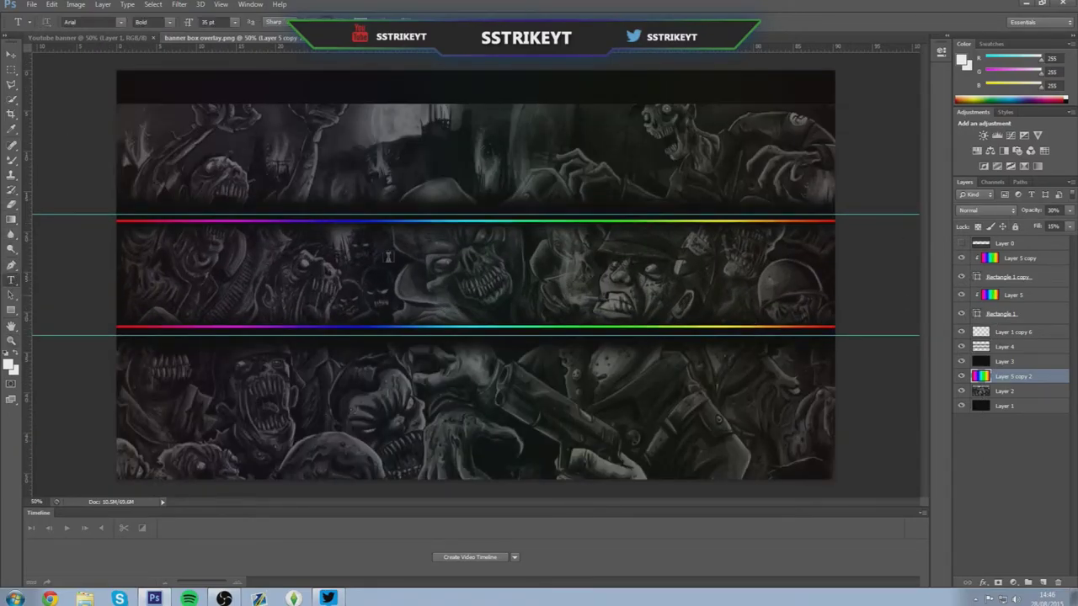
left_click_drag(26, 256, 476, 263)
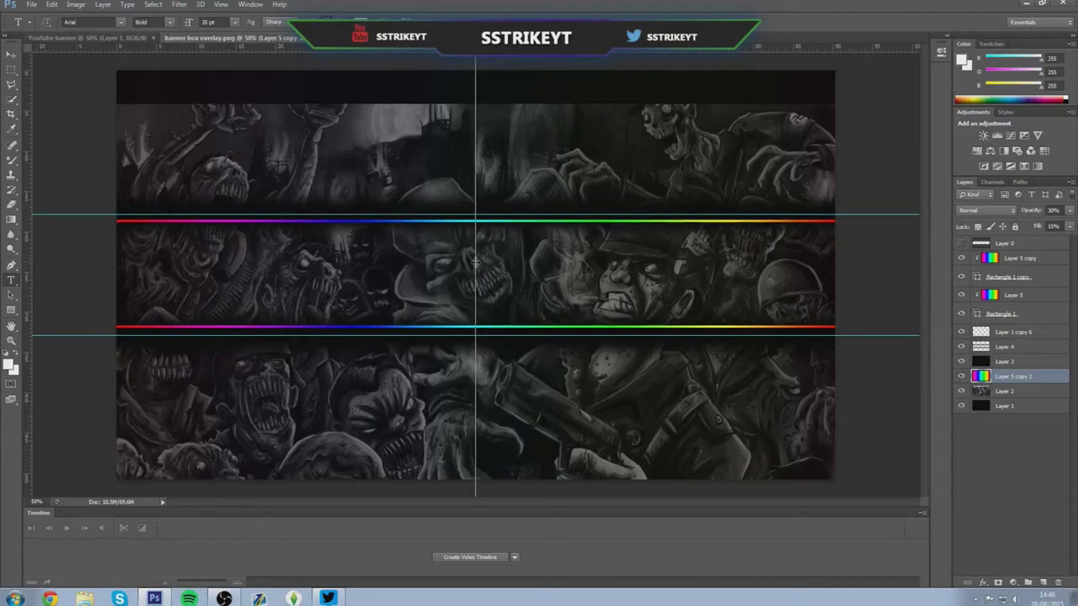
left_click_drag(636, 312, 645, 317)
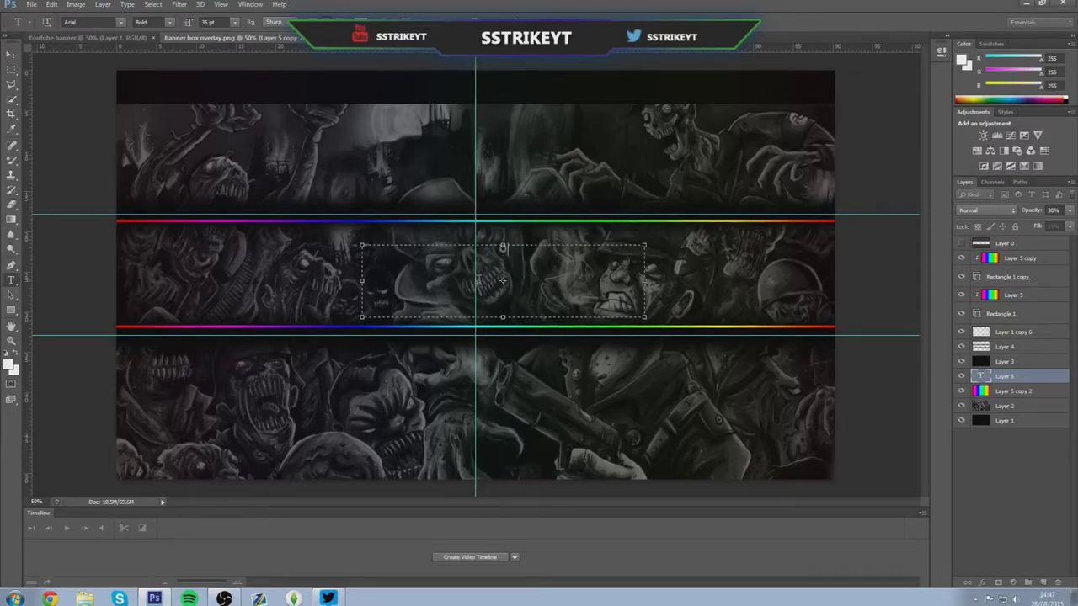
Enter "OFFICAL YOUTUBE OF" in the text box with the Regular font style.
left_click(169, 22)
left_click(152, 35)
type("OFFICAL YOU")
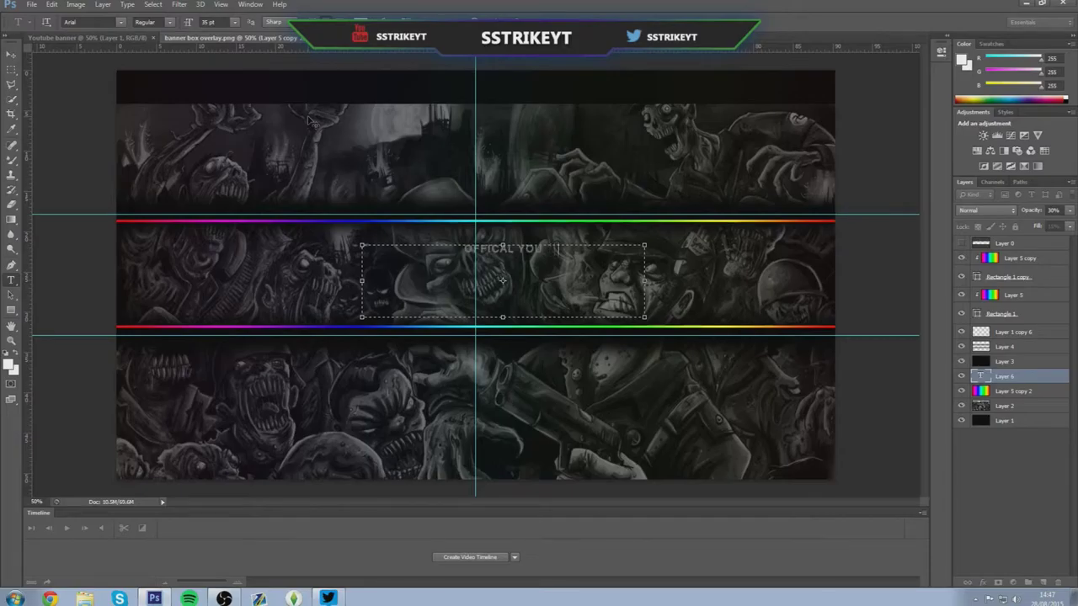
type("TUBE OF")
Change the blending mode of the Layer 5 copy 2 gradient and raise its fill for a stronger colour tint.
left_click(1015, 390)
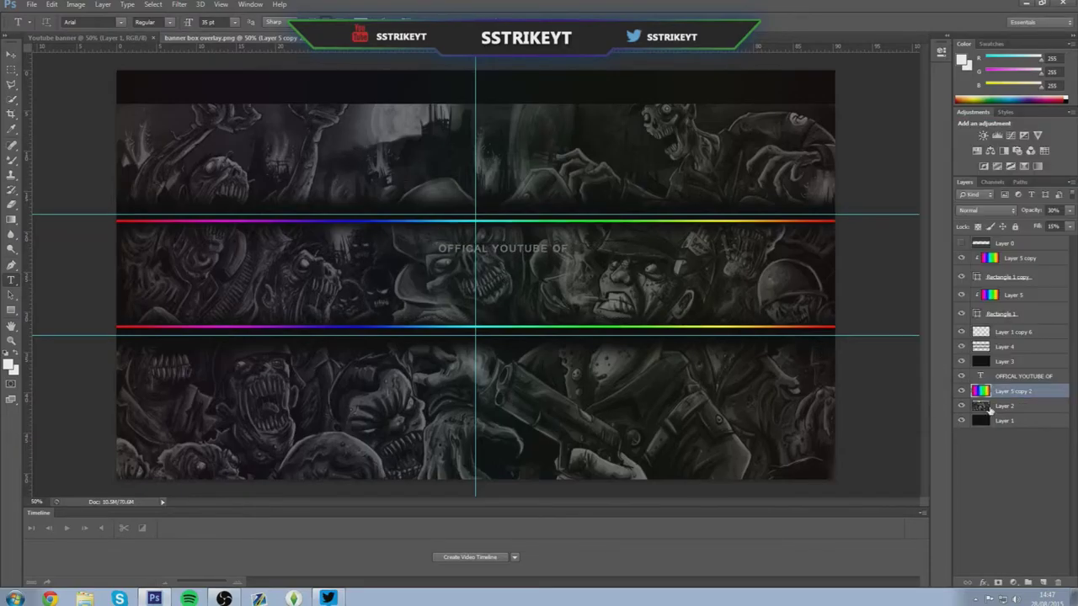
left_click(987, 211)
left_click(975, 369)
left_click(1069, 226)
left_click(1056, 245)
left_click(1002, 458)
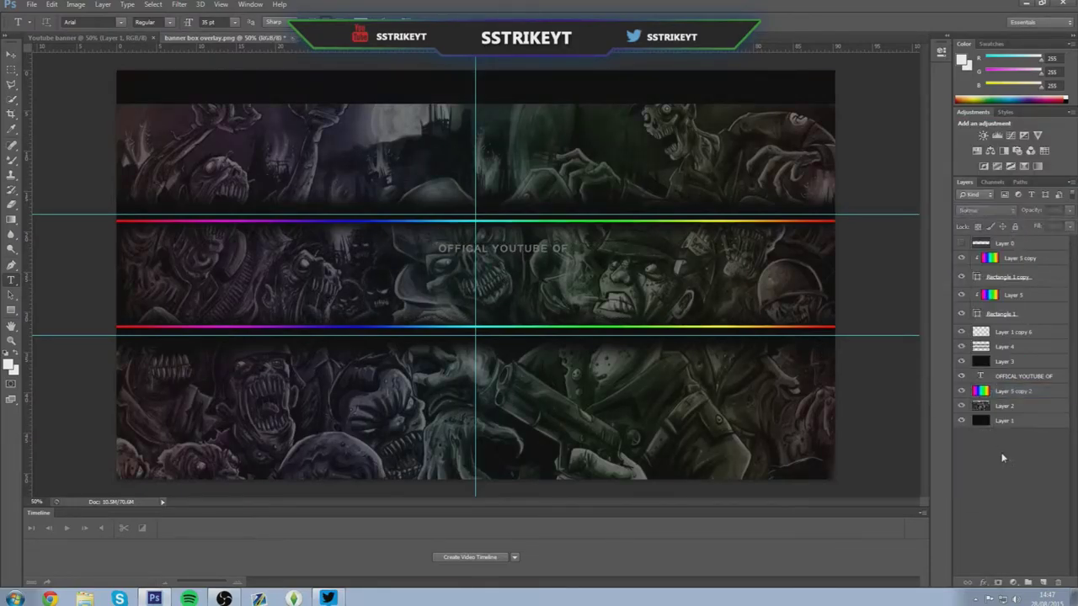
Place the OFFICAL YOUTUBE OF text layer directly beneath Layer 0 and centre the text on the vertical guide.
left_click_drag(987, 375, 1011, 244)
left_click(11, 54)
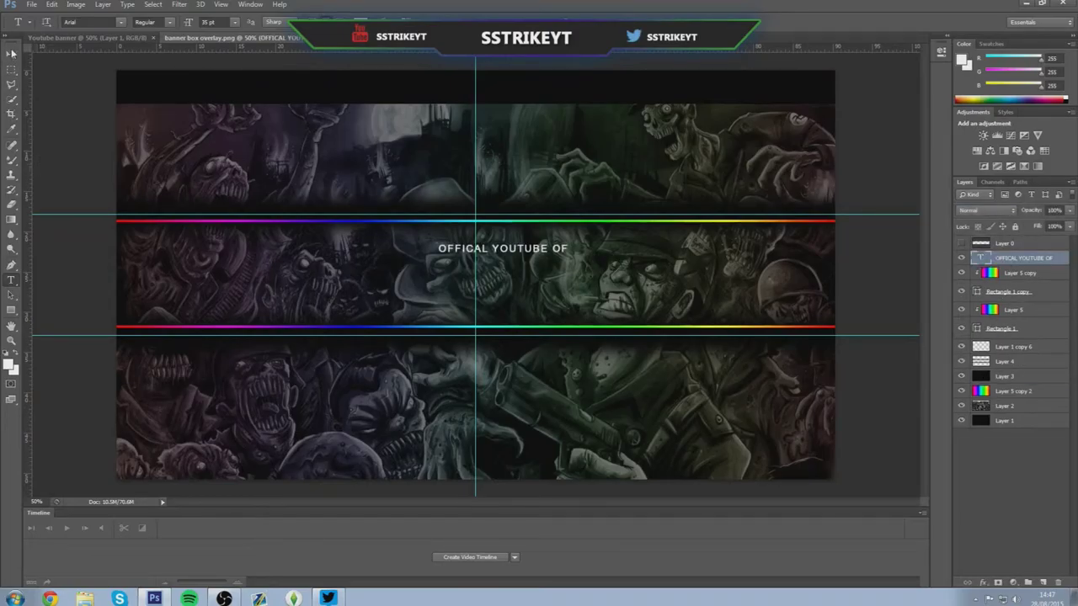
left_click_drag(465, 263, 473, 271)
Add a second text box below the first line of text and enter "YOURNAME".
key("t")
left_click_drag(380, 261, 618, 301)
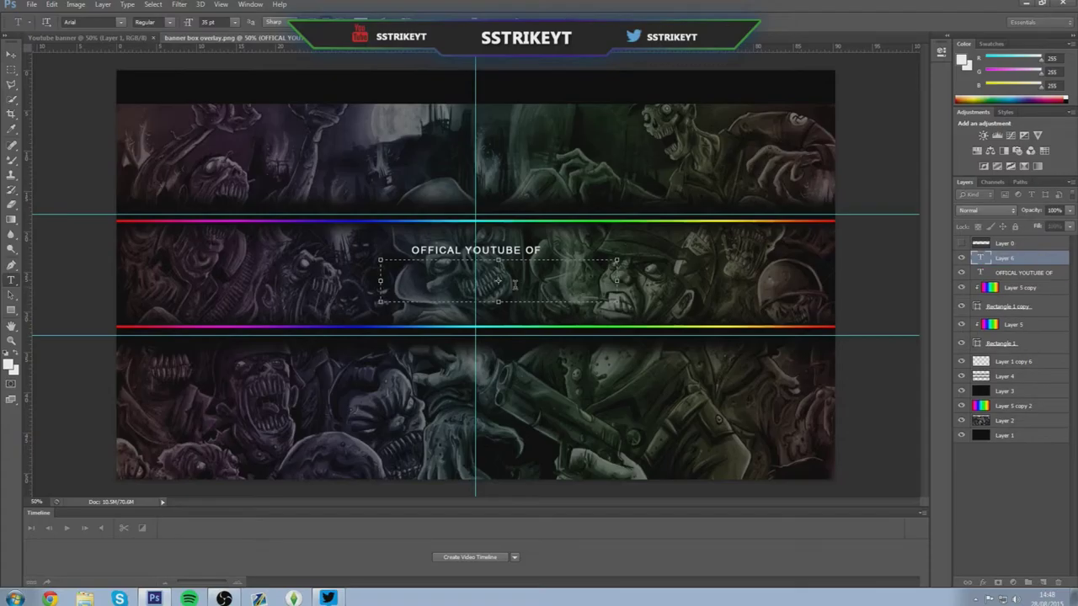
type("YOURNAMNE")
key("BackSpace")
key("BackSpace")
type("E")
Set the font size of the YOURNAME text to 95 pt.
left_click_drag(534, 266, 406, 275)
left_click(205, 23)
scroll(206, 25, "up", 20)
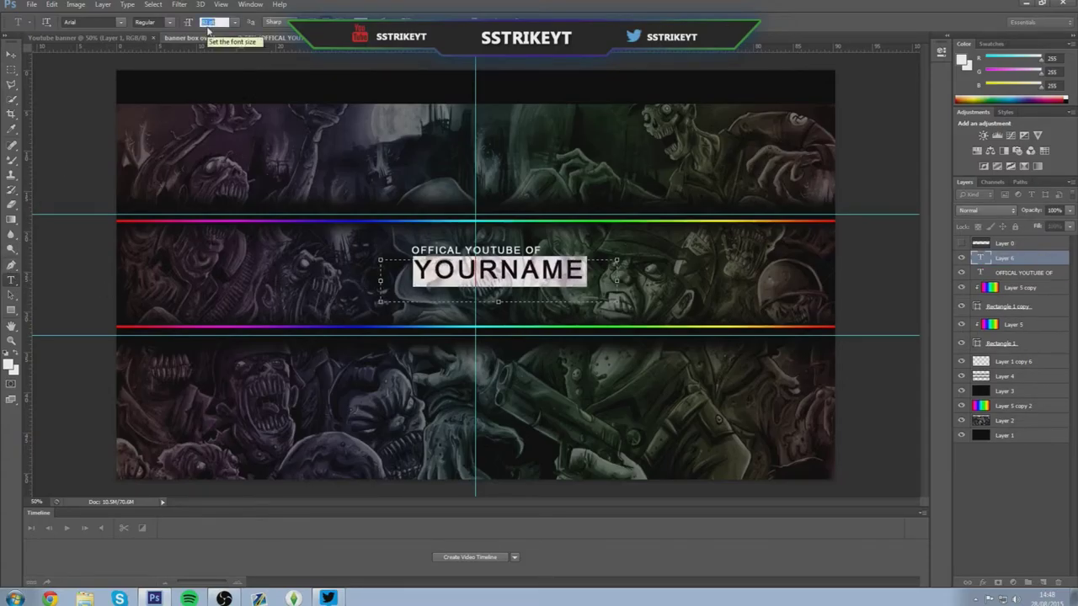
scroll(208, 31, "up", 5)
Move the YOURNAME text slightly down and centre its text box on the vertical guide.
left_click(11, 54)
key("ctrl+t")
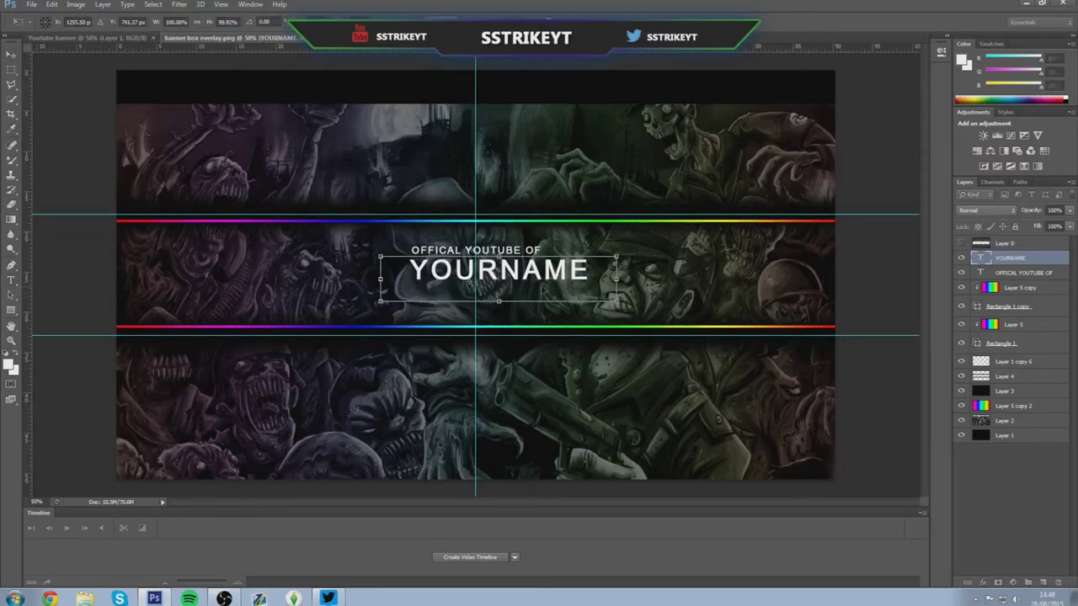
left_click_drag(542, 289, 518, 292)
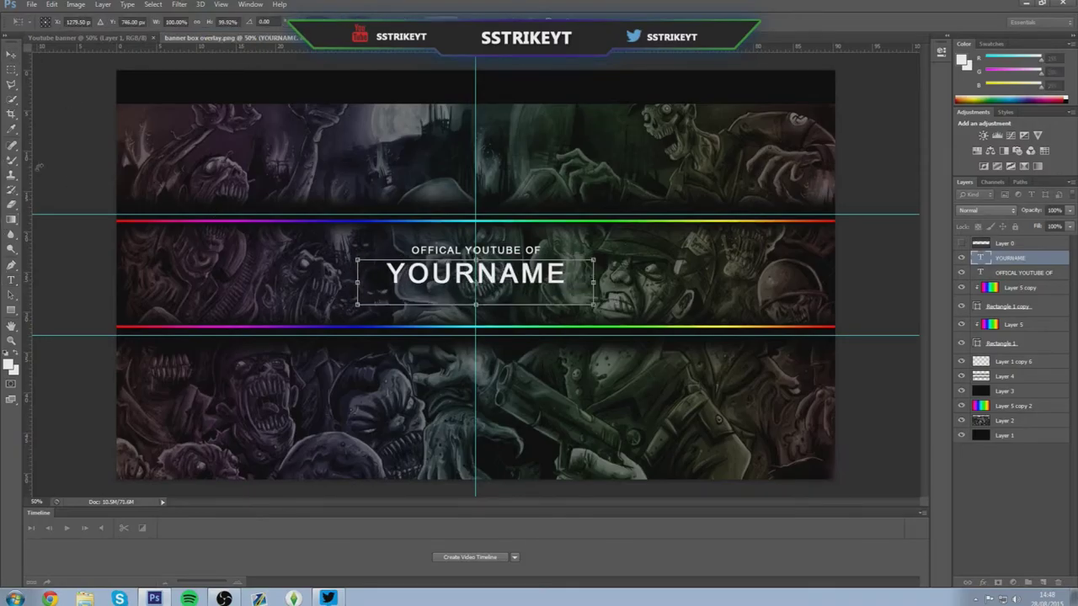
key("Return")
Place the OFFICAL YOUTUBE OF layer above YOURNAME and align the left edges of both text lines.
double_click(1001, 273)
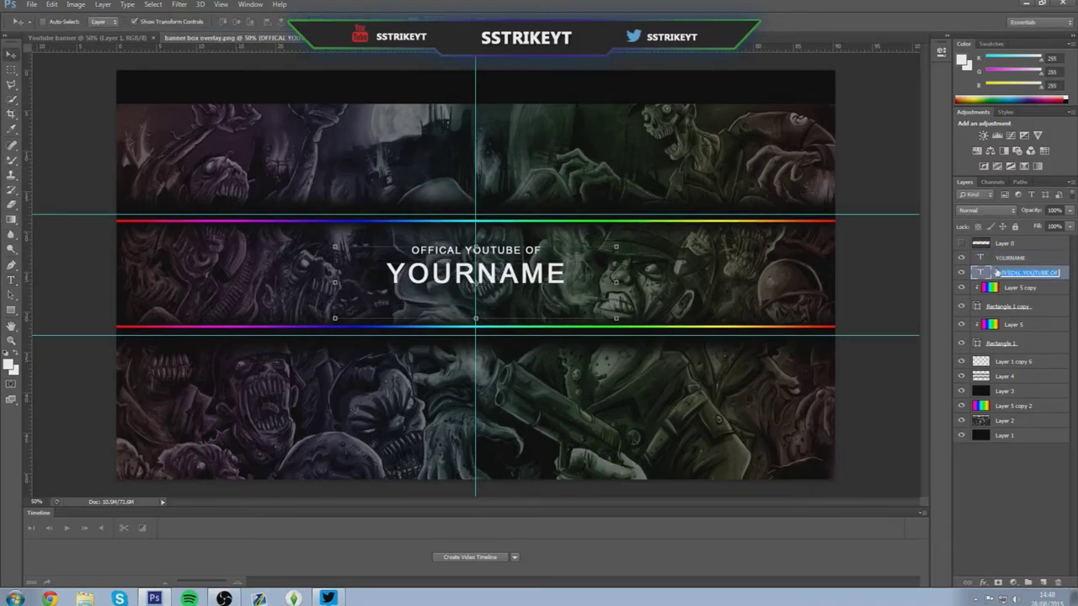
left_click_drag(992, 272, 989, 256)
left_click_drag(463, 265, 439, 267)
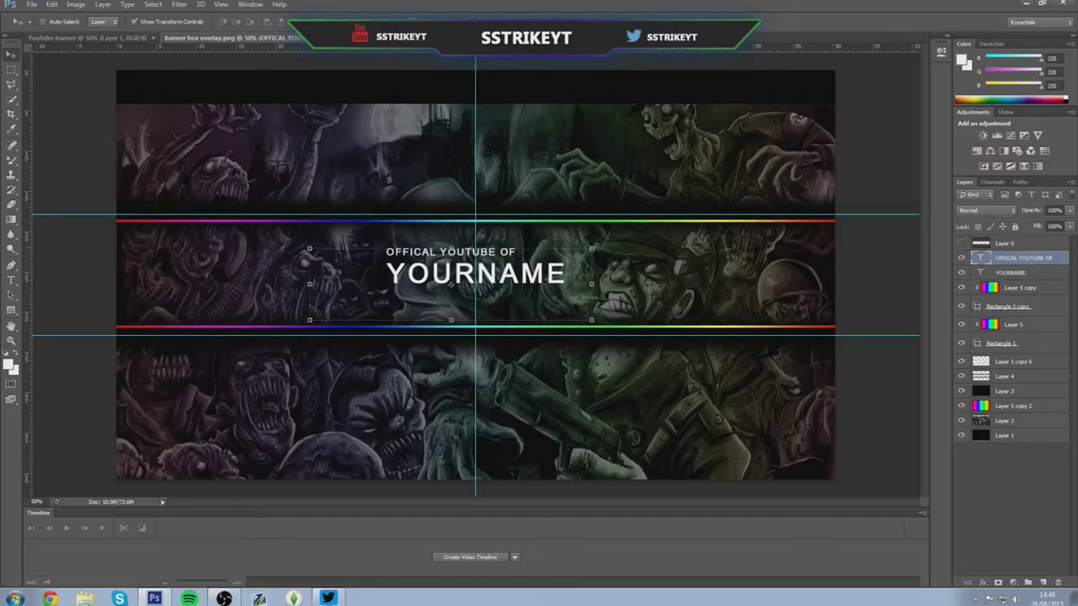
Scale down the OFFICAL YOUTUBE OF text and position it tightly above YOURNAME, keeping the left edges aligned.
left_click_drag(594, 247, 574, 252)
left_click_drag(473, 305, 480, 307)
key("Return")
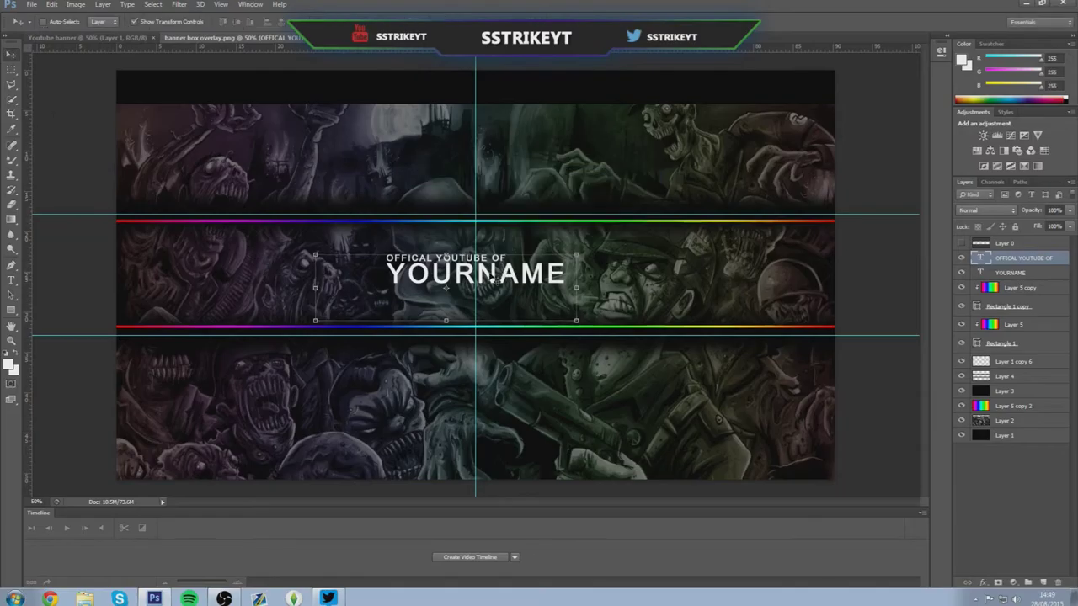
Apply the Bold font style to the word OFFICAL.
left_click(11, 280)
double_click(408, 258)
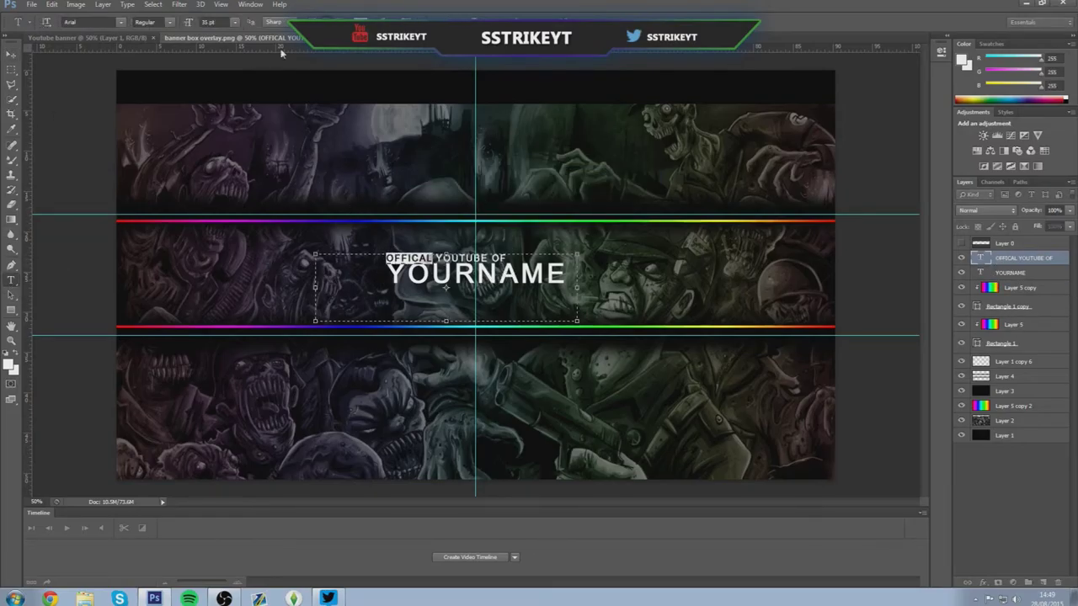
left_click(169, 22)
left_click(147, 52)
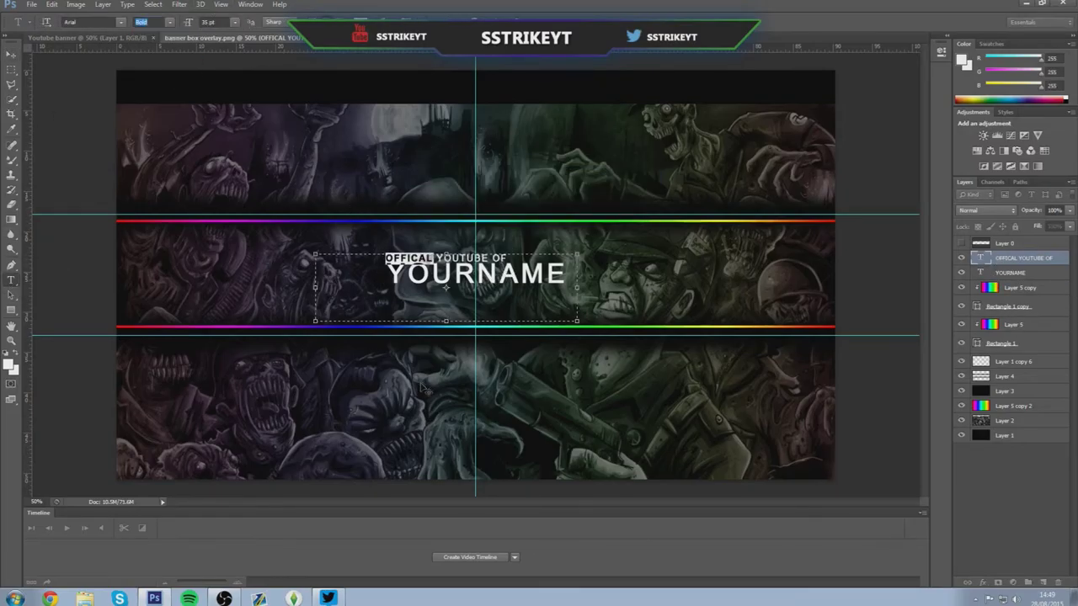
Apply the Bold font style to the NAME part of the YOURNAME text.
double_click(981, 273)
left_click_drag(571, 278, 481, 279)
left_click(169, 22)
left_click(148, 52)
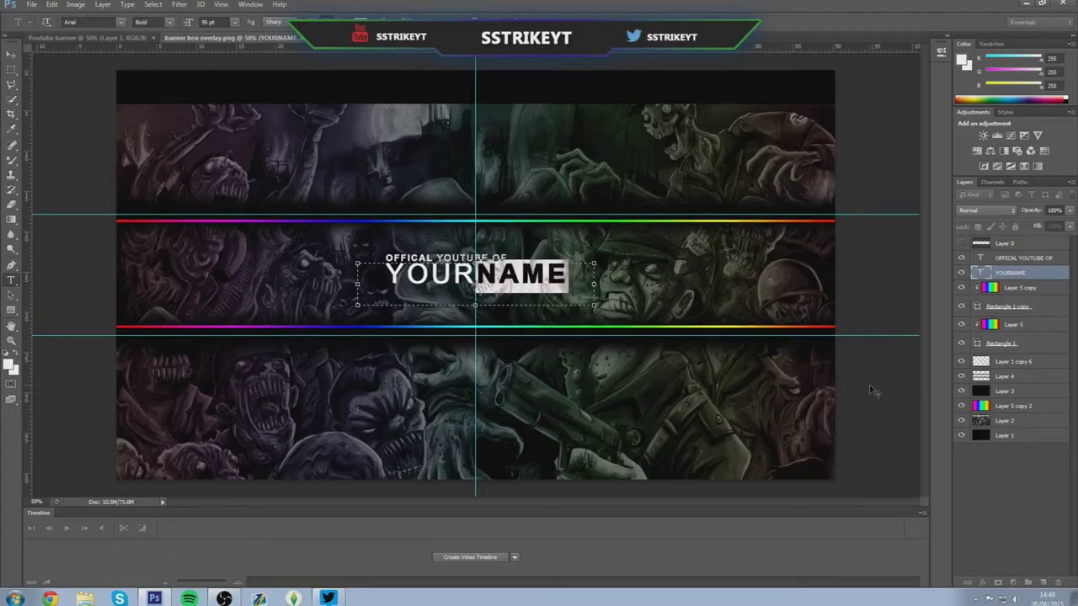
left_click(1006, 482)
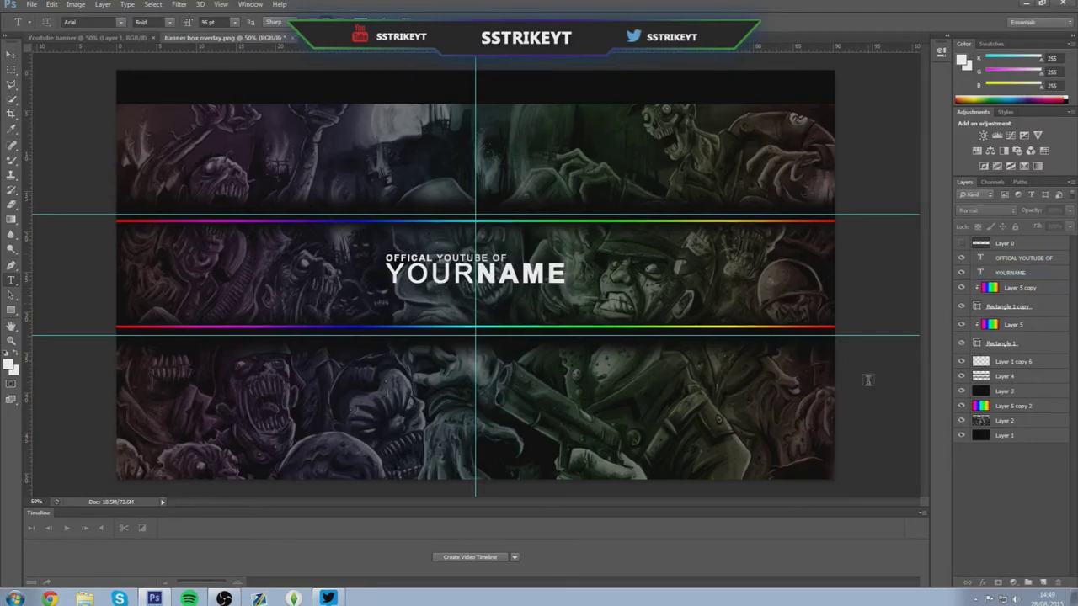
Duplicate the Layer 5 copy gradient above the OFFICAL YOUTUBE OF text and clip it to that text.
right_click(1010, 290)
left_click(893, 177)
key("Return")
left_click_drag(1028, 288, 1016, 251)
left_click(1013, 268)
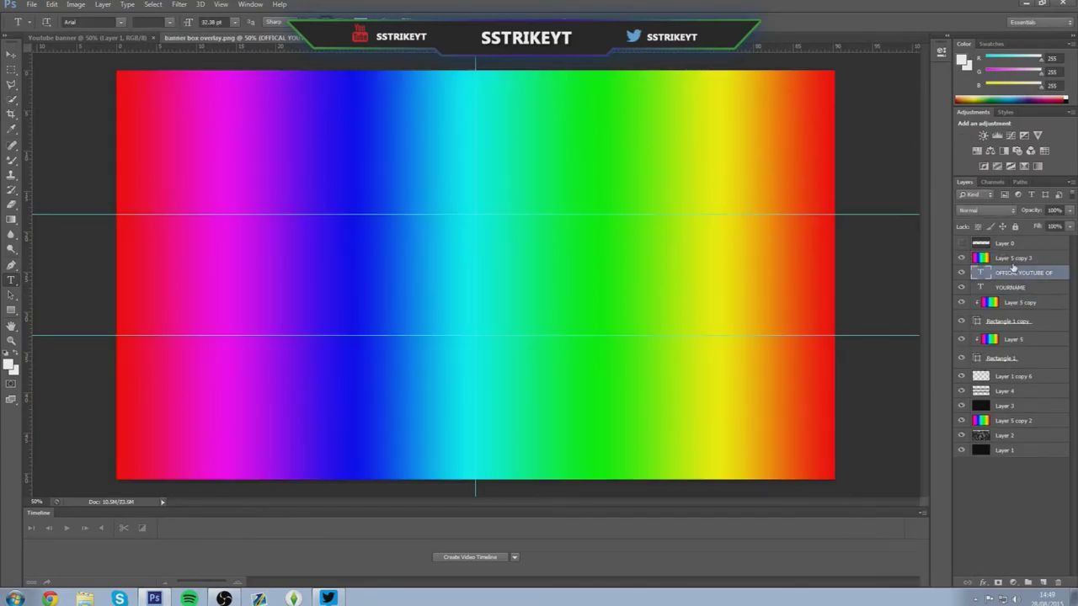
right_click(1009, 259)
left_click(903, 290)
key("v")
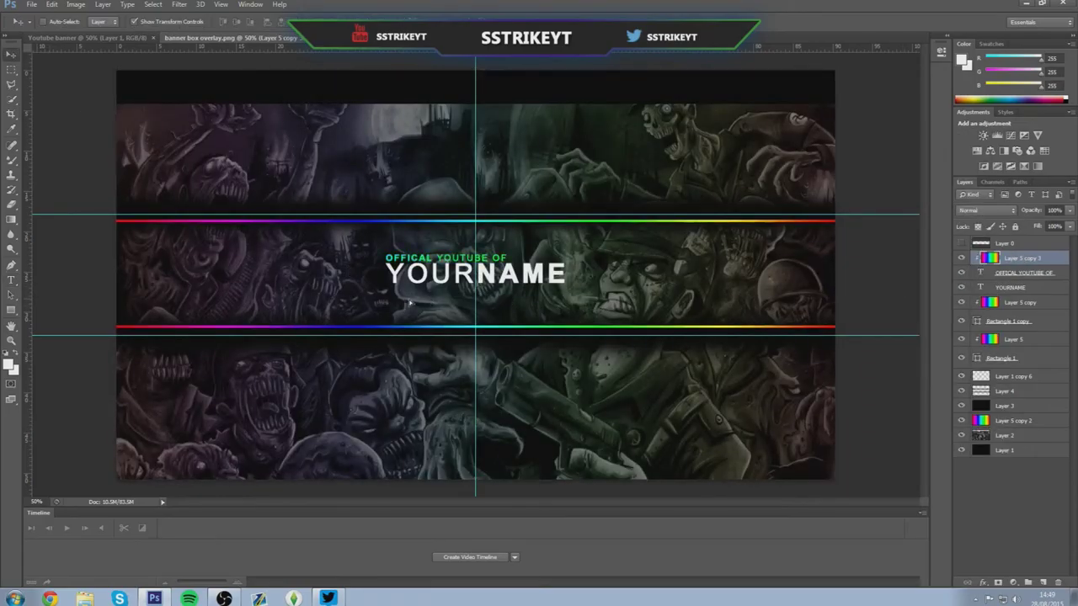
Delete the clipped gradient over the words YOUTUBE OF, leaving only OFFICAL coloured, and compare with the Twitter header document.
left_click(135, 38)
left_click(234, 37)
key("m")
mouse_move(725, 464)
left_mouse_down()
mouse_move(505, 363)
mouse_move(437, 182)
left_mouse_up()
left_click(188, 168)
key("ctrl+Tab")
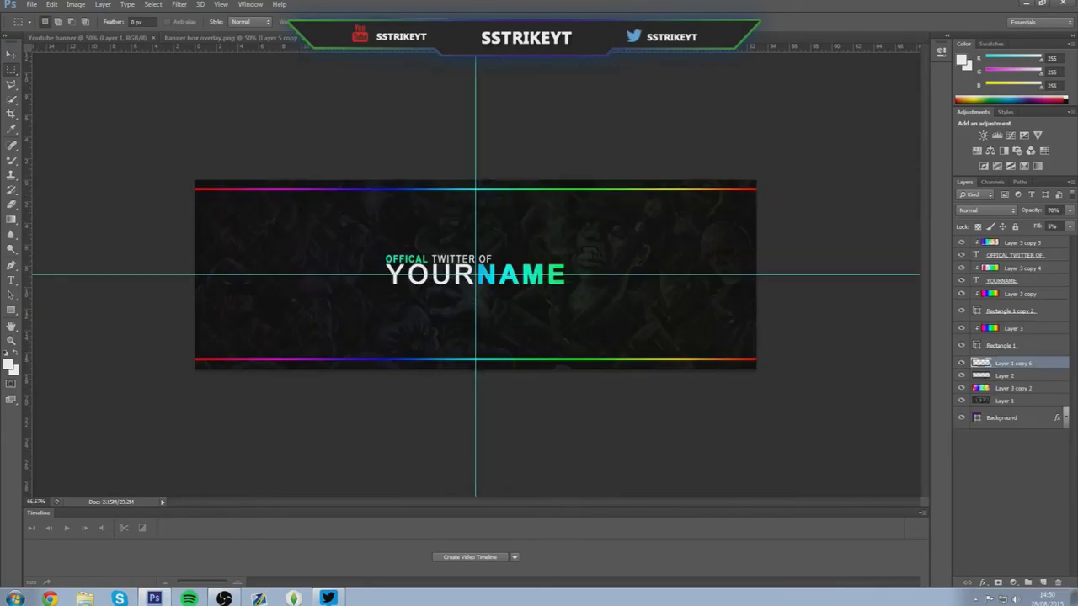
key("ctrl+Tab")
left_click(257, 40)
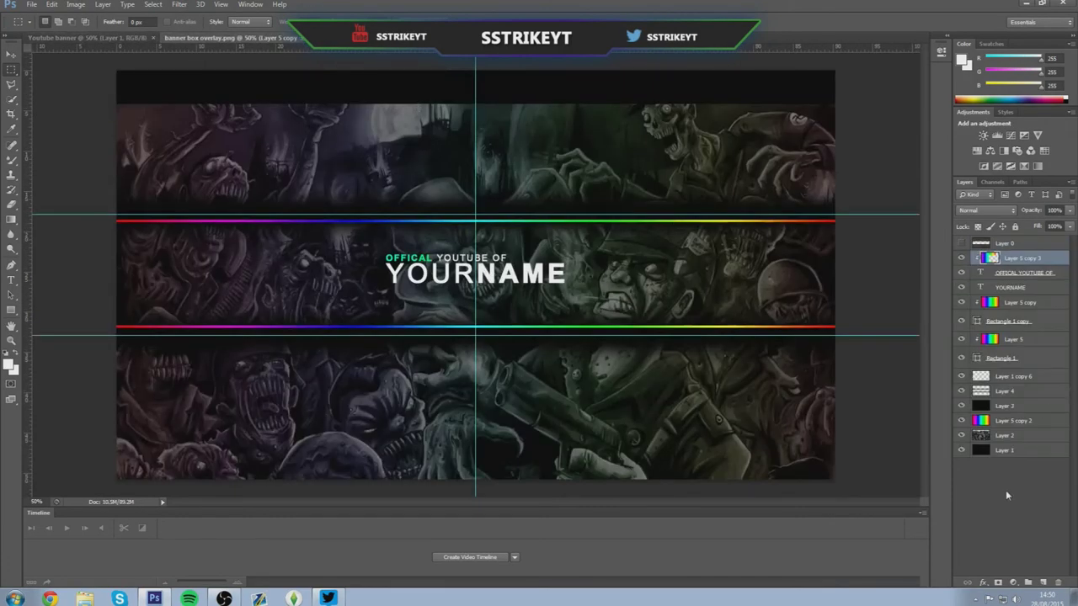
Duplicate the Layer 5 copy gradient directly above the YOURNAME text and clip it to that text.
left_click(1015, 303)
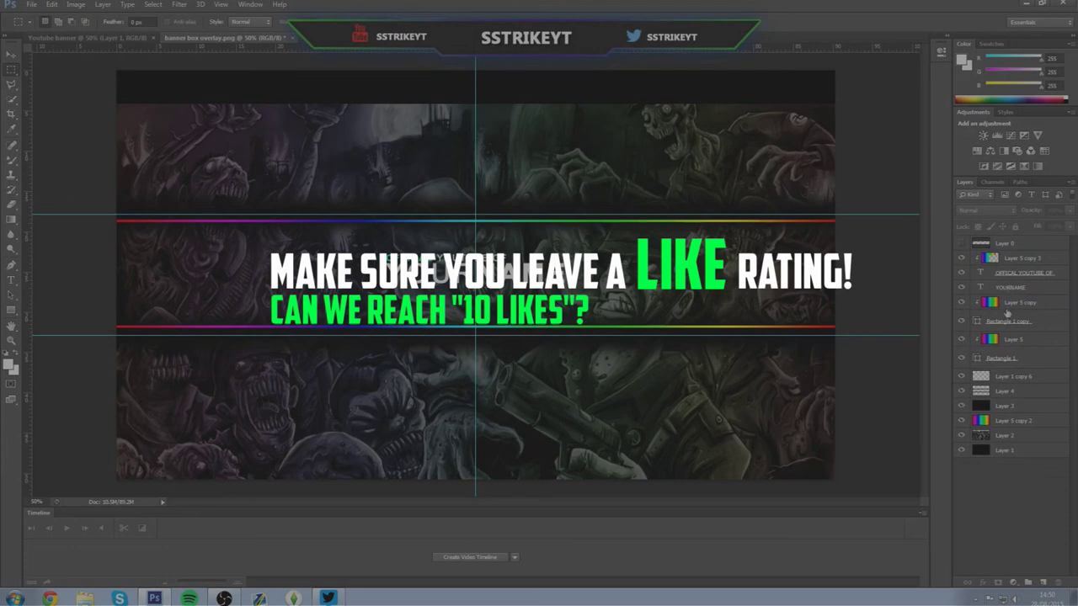
right_click(1007, 305)
left_click(935, 162)
key("Return")
left_click_drag(982, 300, 991, 282)
right_click(1003, 288)
left_click(927, 266)
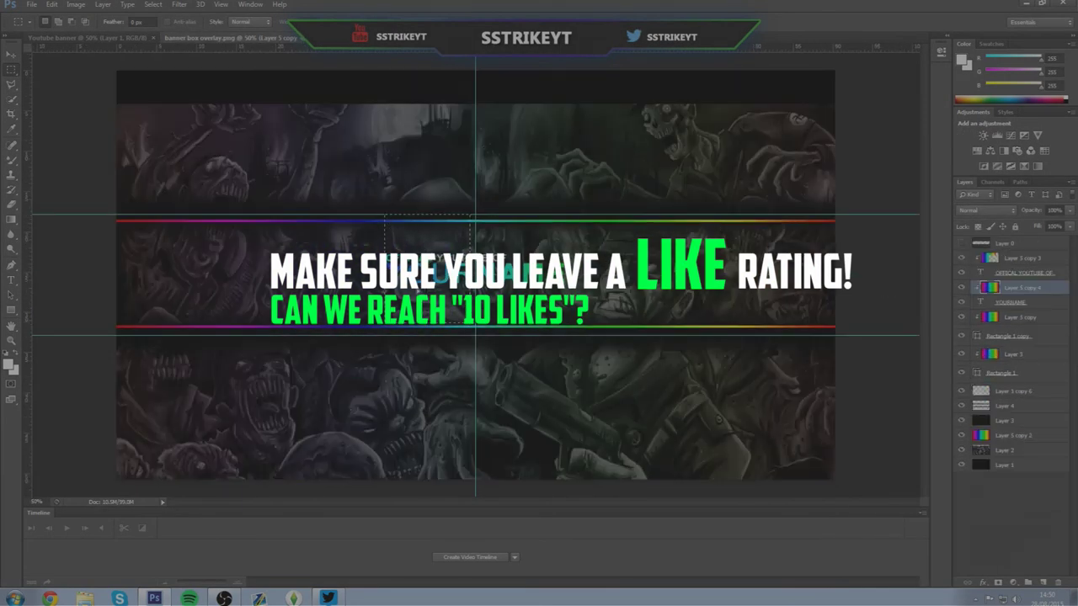
Delete the clipped gradient over the YOUR part of YOURNAME, leaving only NAME coloured.
left_click_drag(460, 195, 475, 169)
left_click(11, 55)
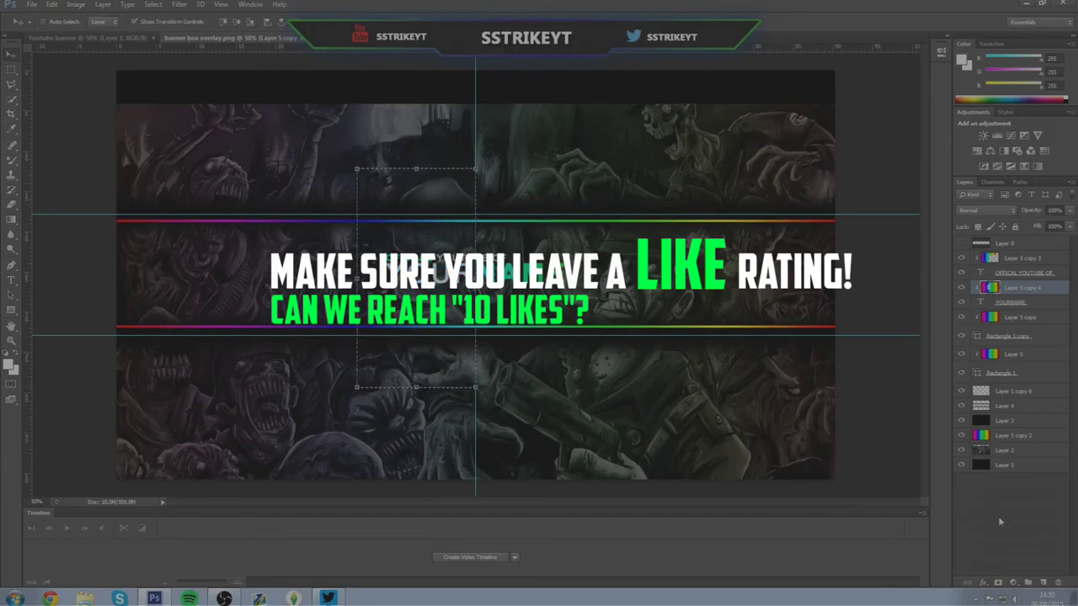
left_click(966, 513)
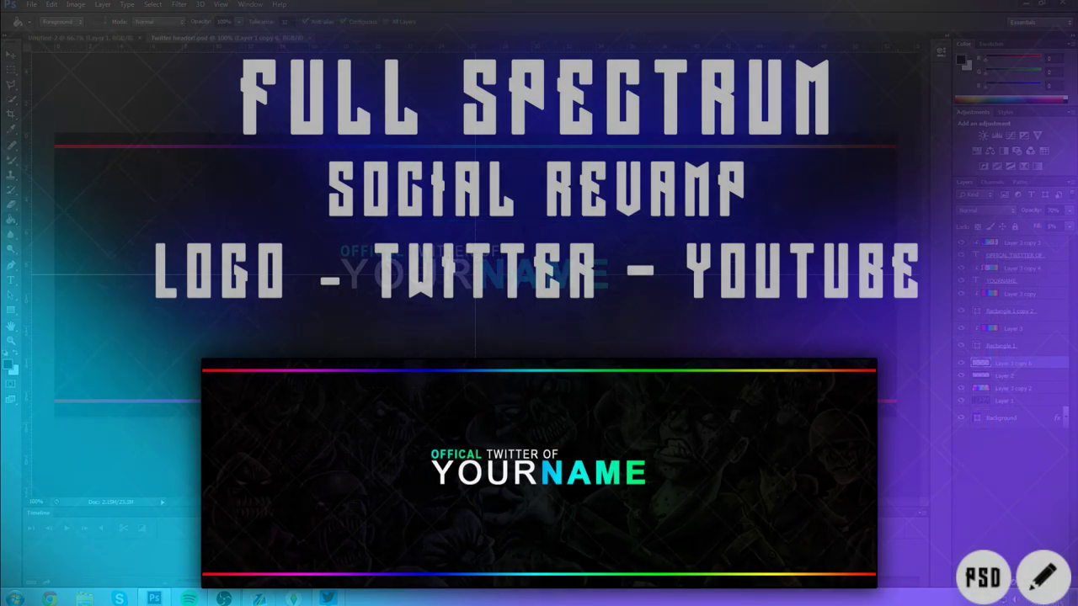